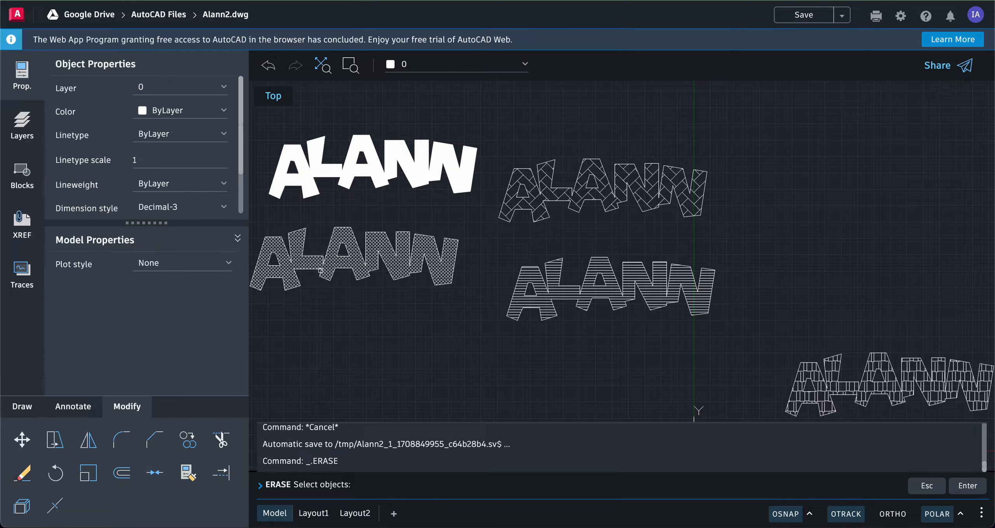
- Erase the hatch fills from all five copies of the lettering, keeping their outlines
left_click(290, 281)
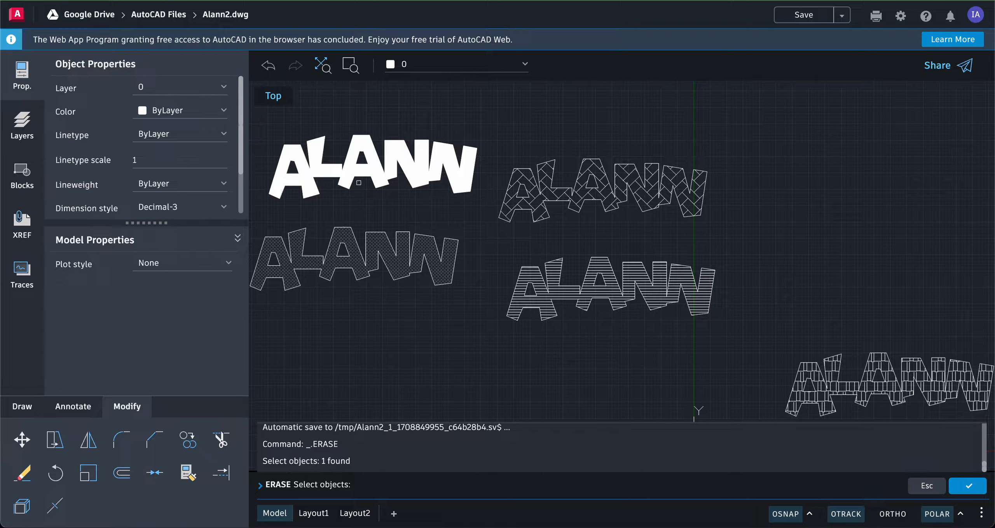
left_click(370, 171)
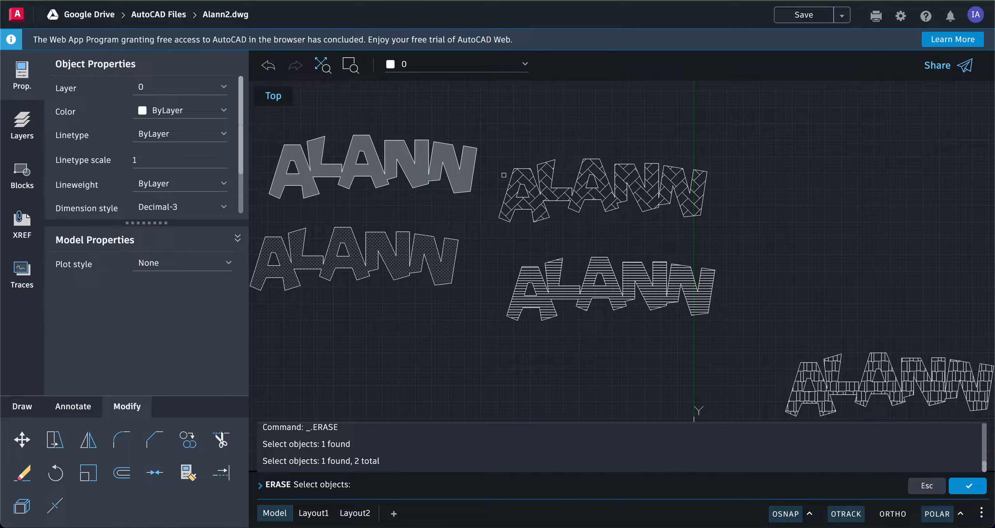
left_click(511, 203)
left_click(528, 275)
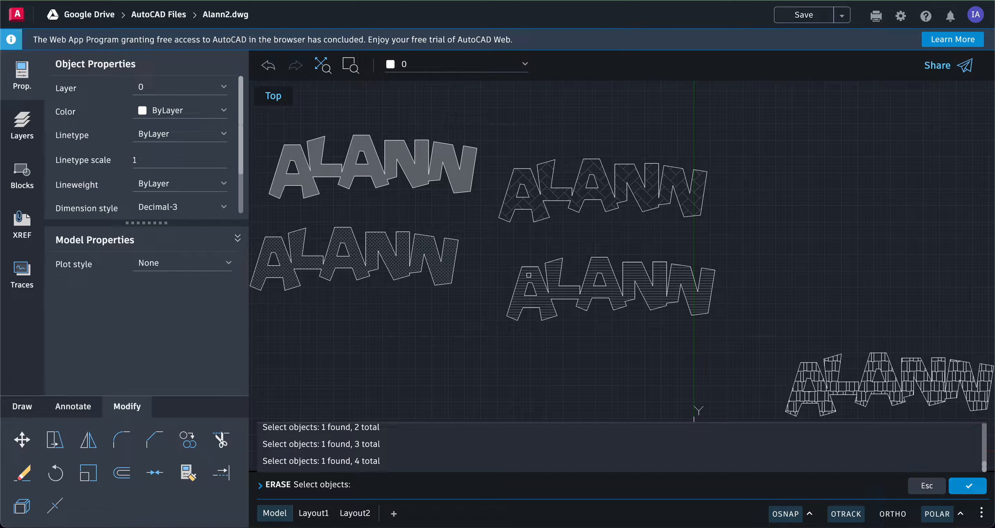
left_click(795, 412)
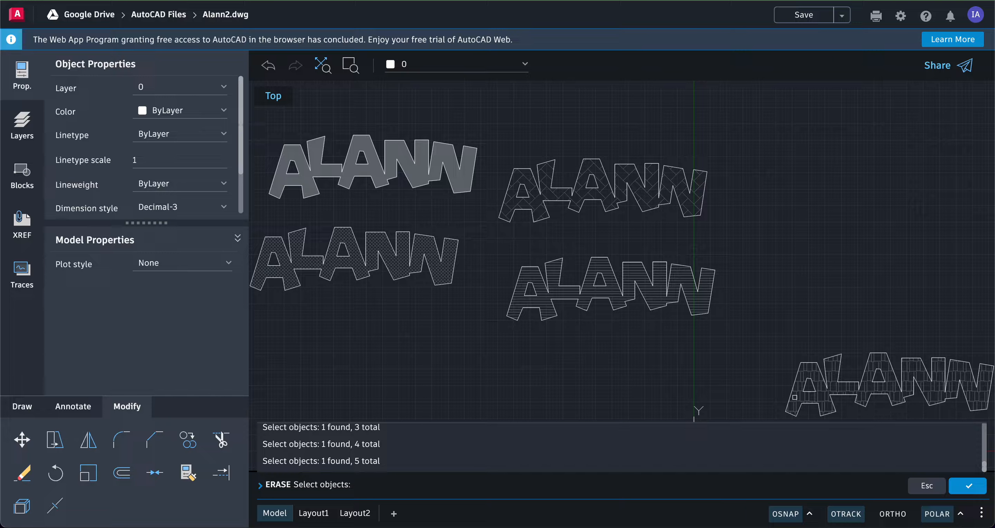
key("Return")
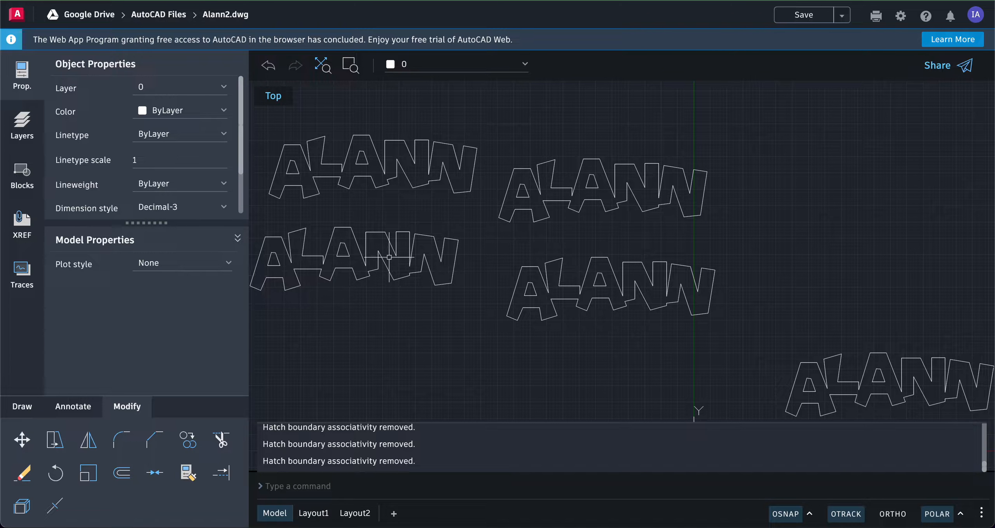
- Delete three outline lettering blocks: the upper-left copy, the one directly below it, and the far lower-right copy
left_click(408, 182)
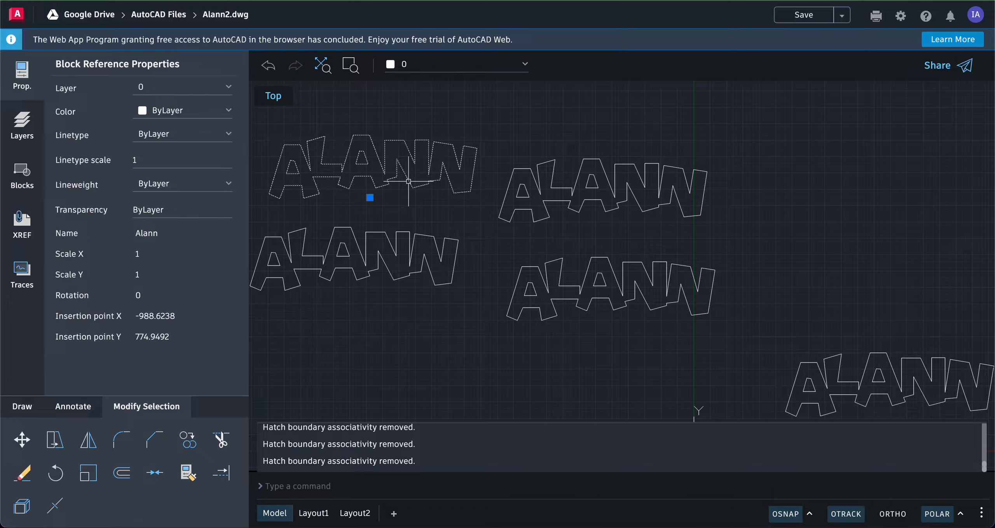
key("Delete")
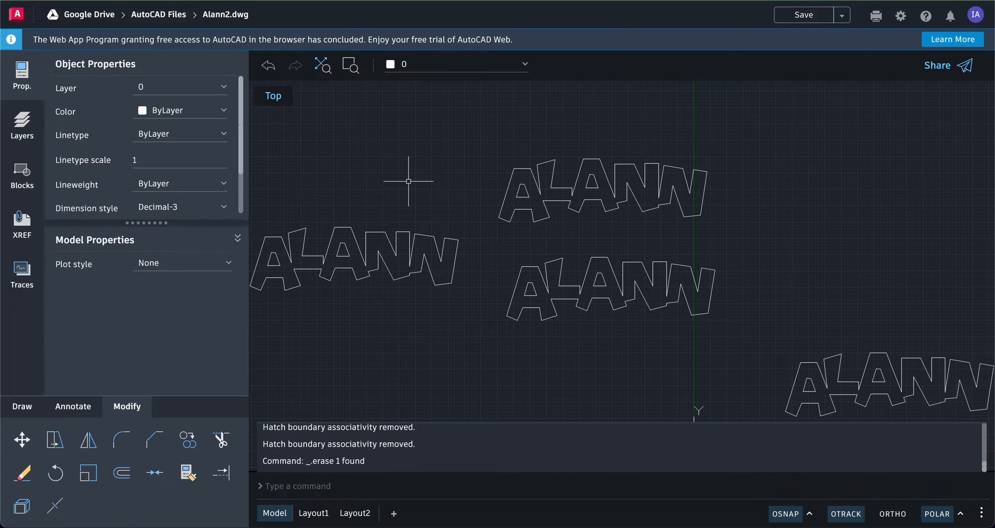
left_click(382, 234)
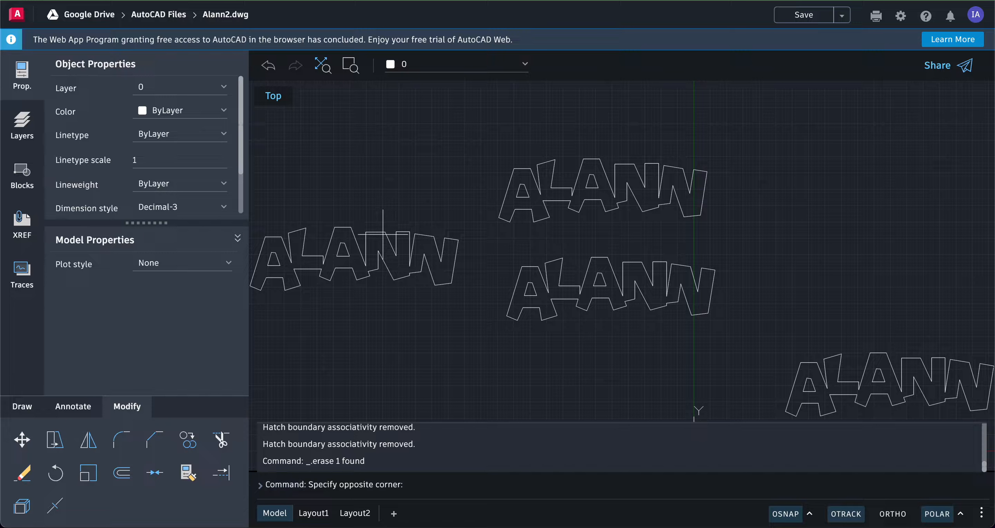
left_click(381, 232)
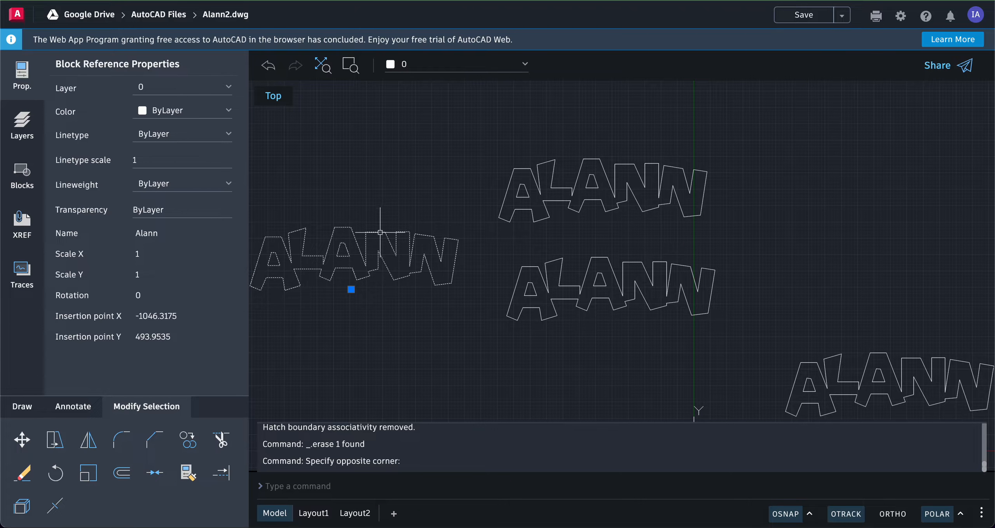
key("Delete")
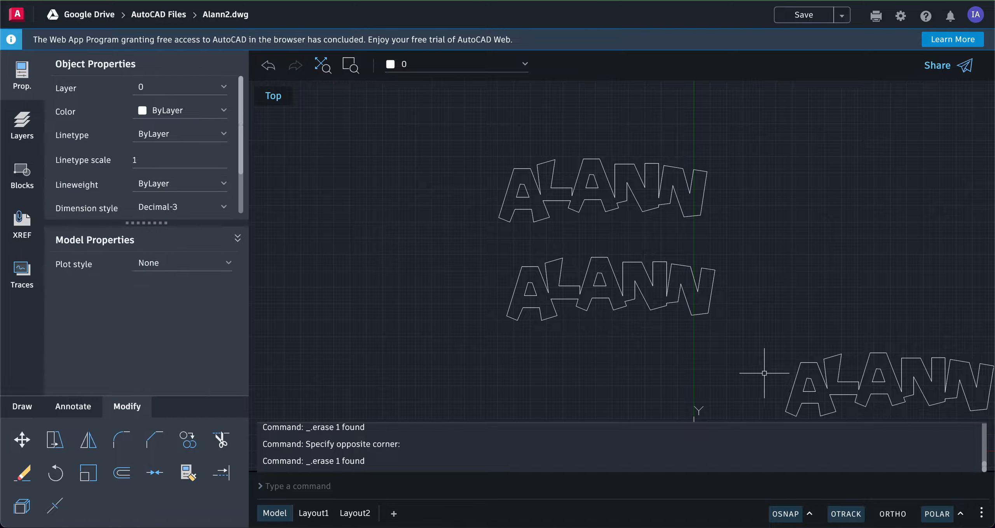
left_click(797, 373)
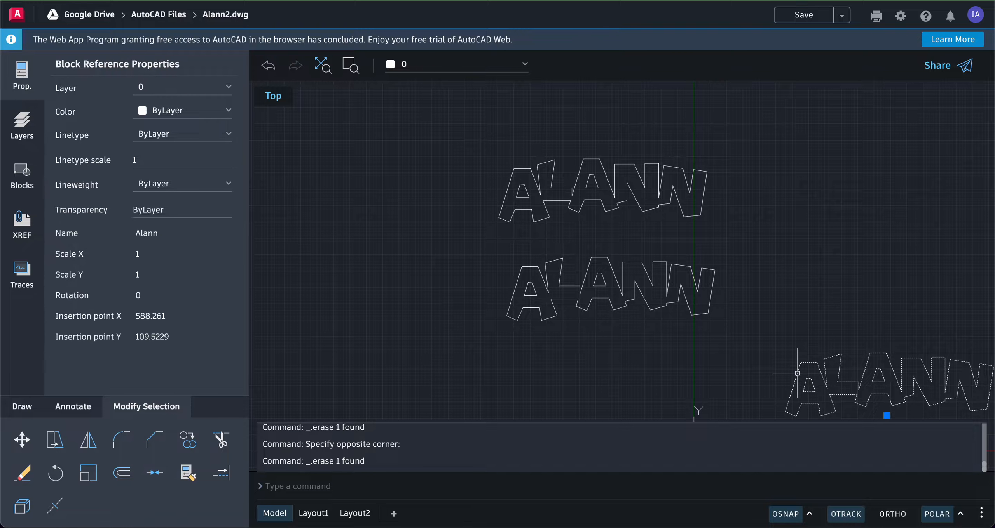
key("Delete")
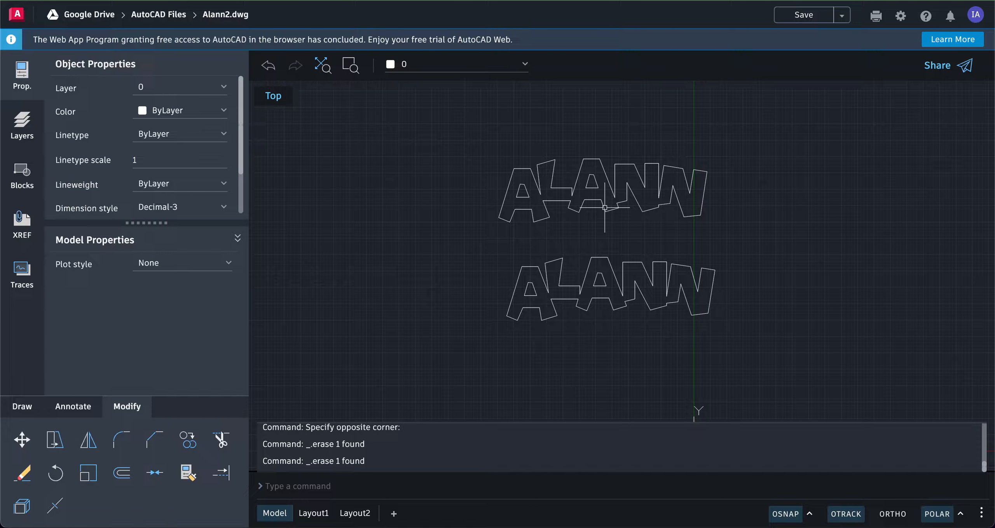
- Move the two remaining lettering blocks to the left of the vertical axis, one above the other, and clear the selection
left_click(601, 216)
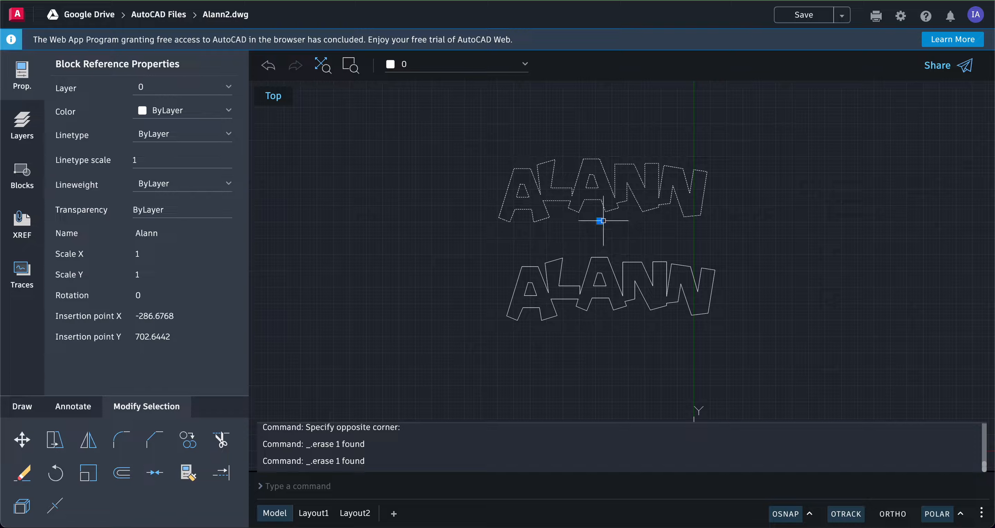
left_click(605, 256)
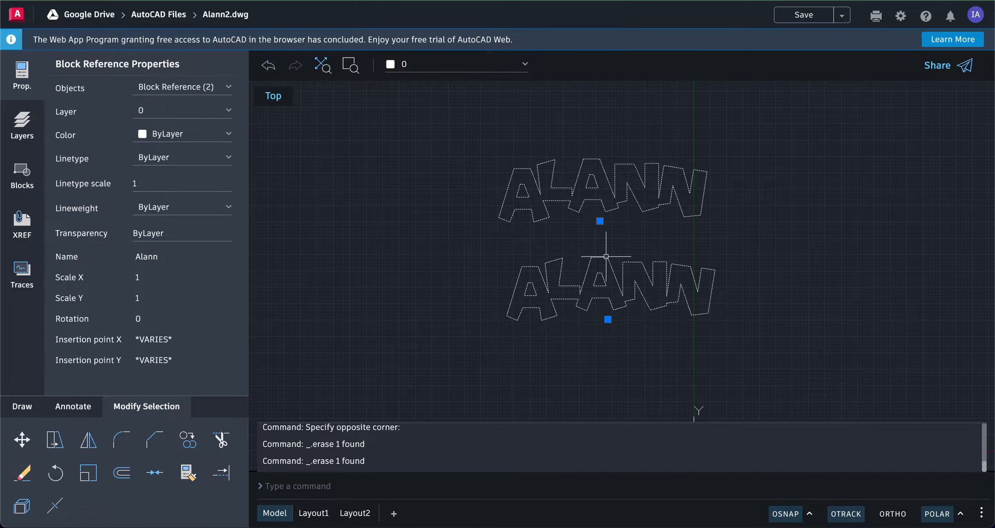
left_click(600, 221)
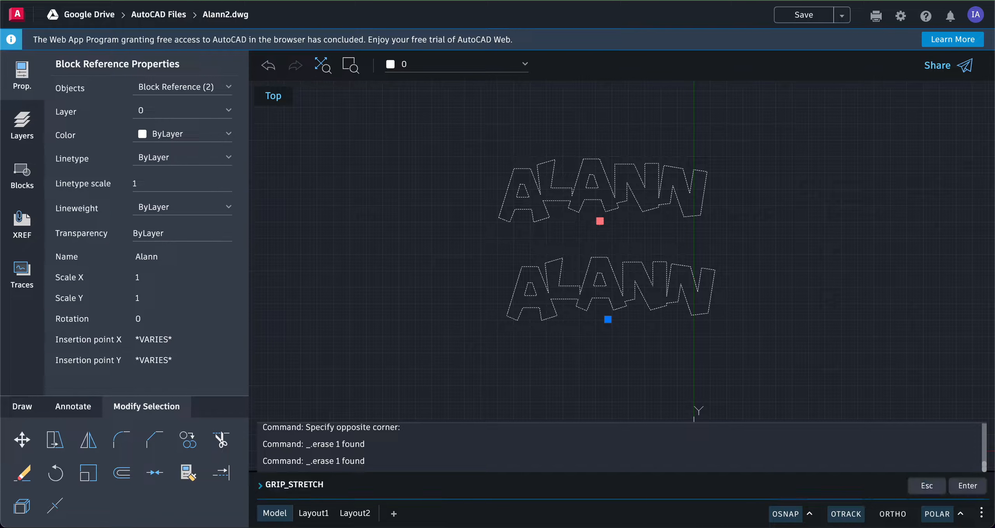
left_click(419, 184)
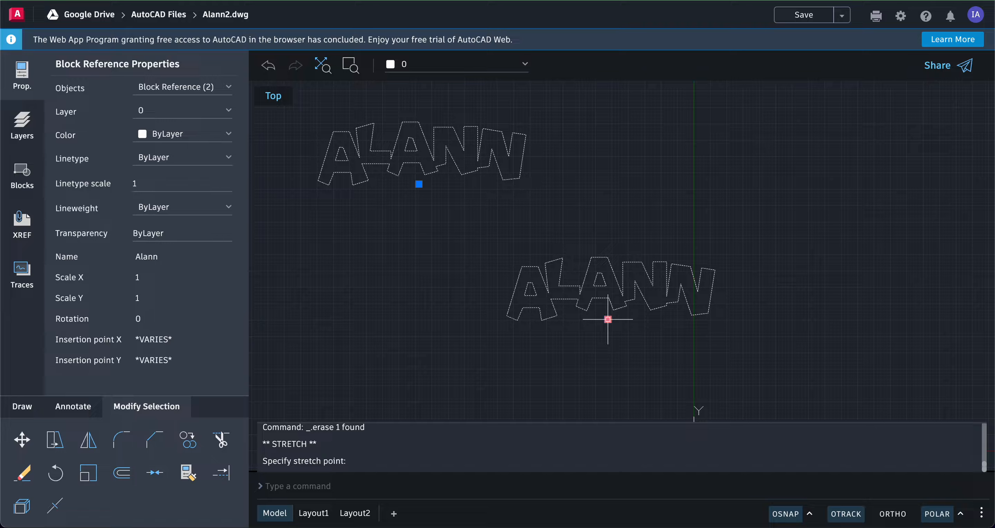
left_click(411, 296)
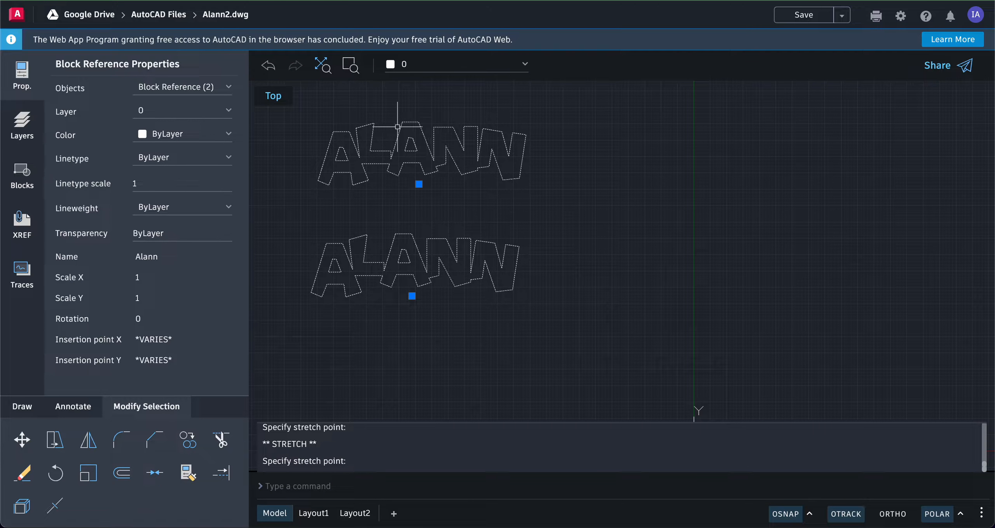
key("Escape")
key("Escape")
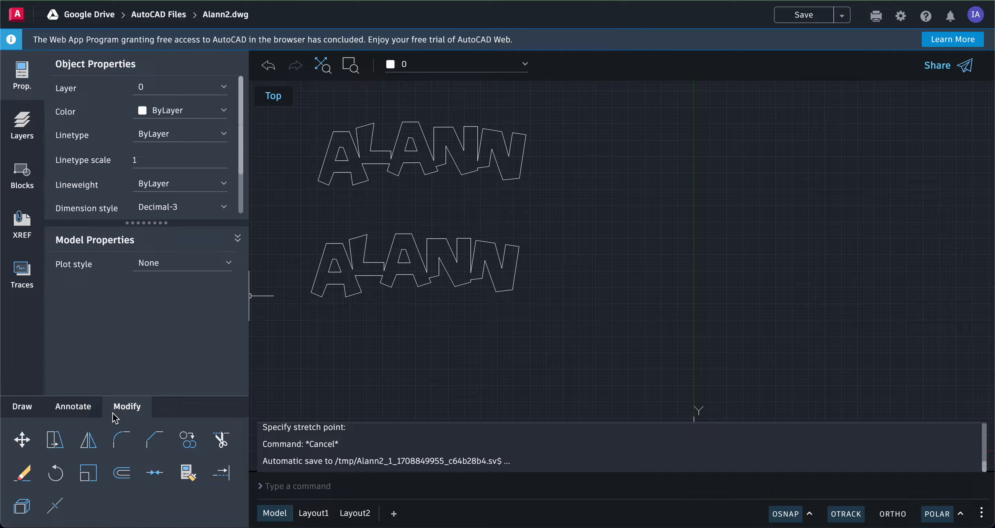
- Explode the lower lettering block into separate lines
left_click(22, 506)
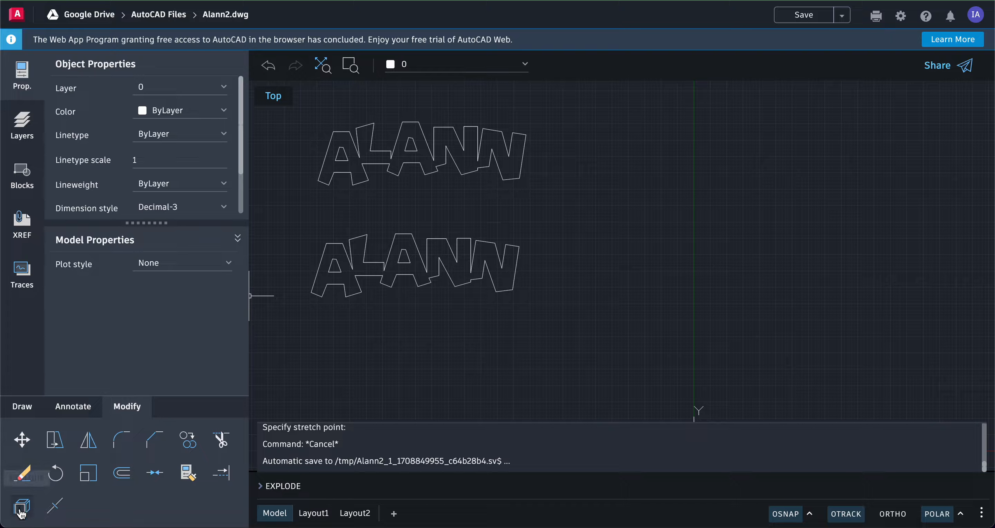
left_click(22, 512)
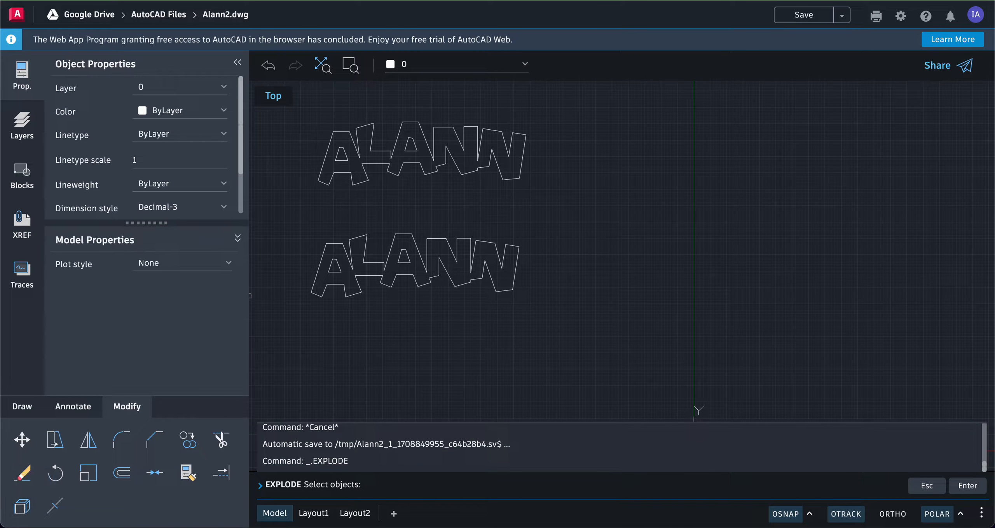
left_click(401, 273)
left_click(400, 275)
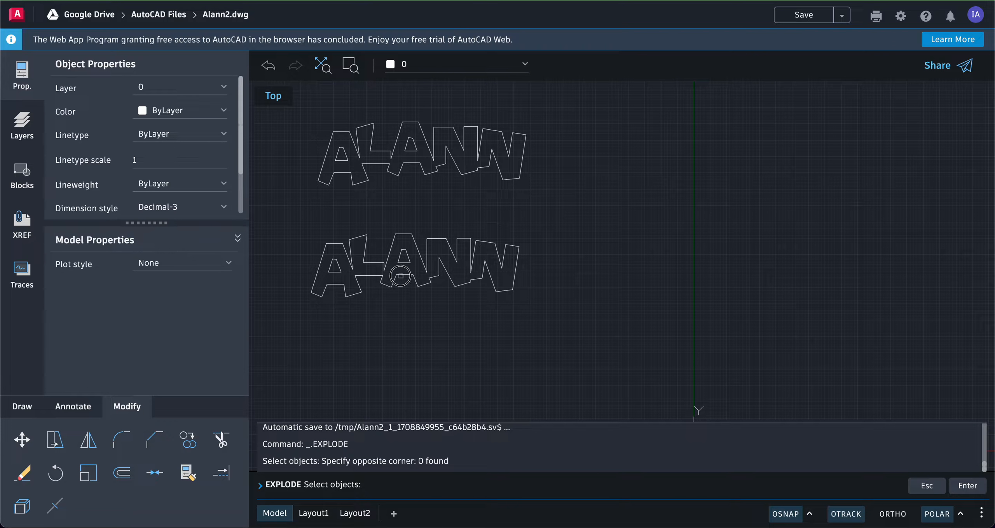
left_click(400, 276)
key("Return")
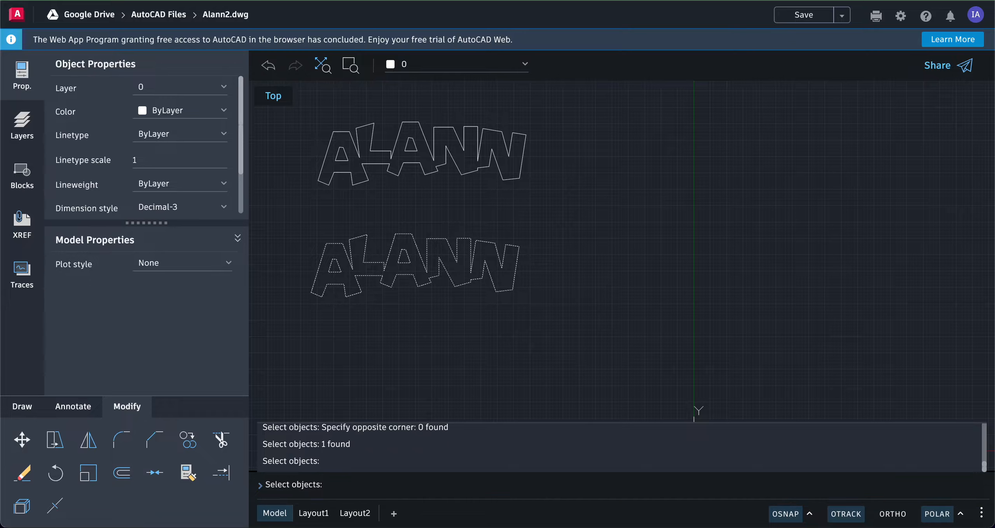
- Compare the properties of the intact upper block with a line of the exploded copy, and show the drawing's block list
left_click(420, 171)
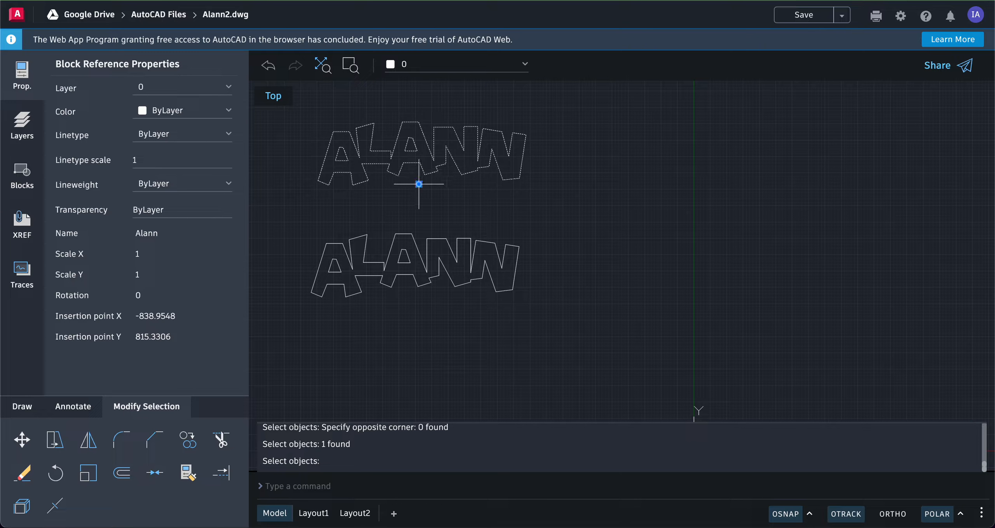
key("Escape")
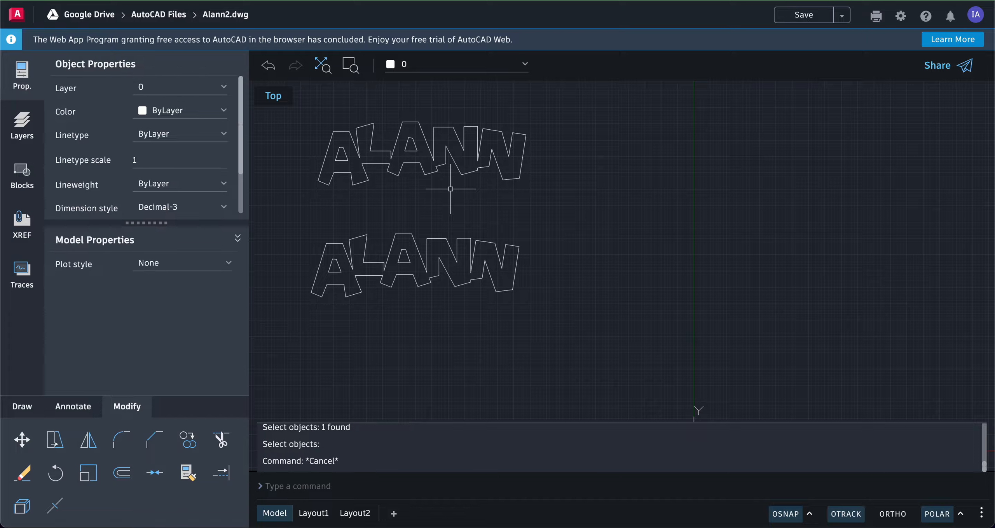
left_click(413, 236)
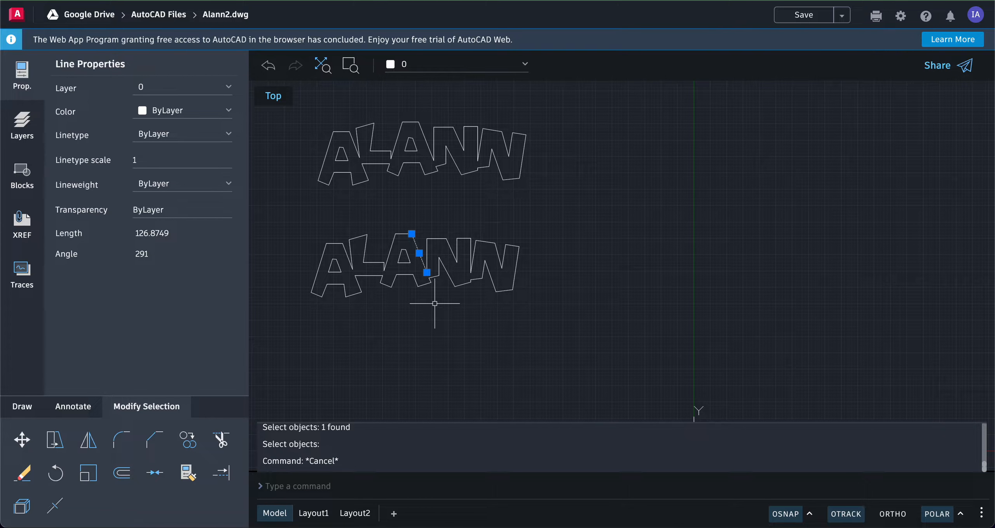
key("Escape")
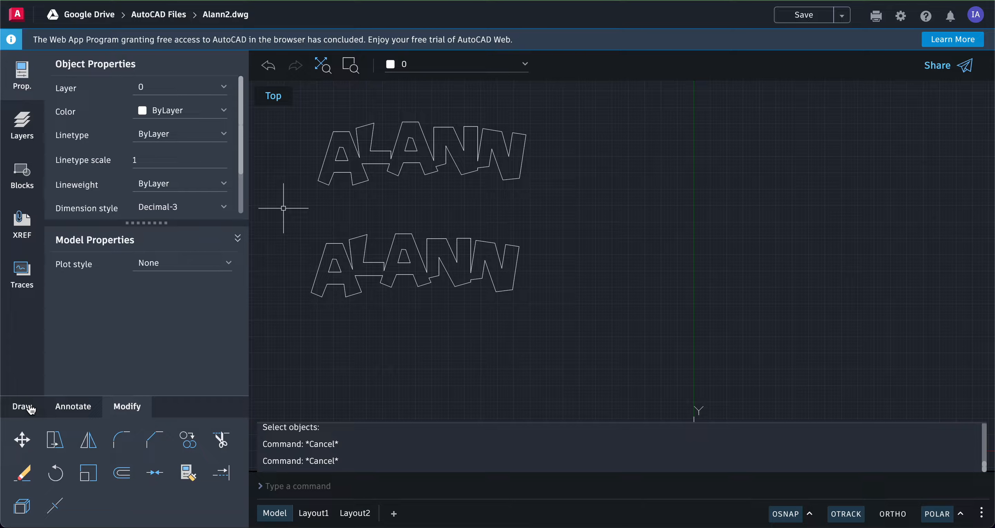
left_click(16, 182)
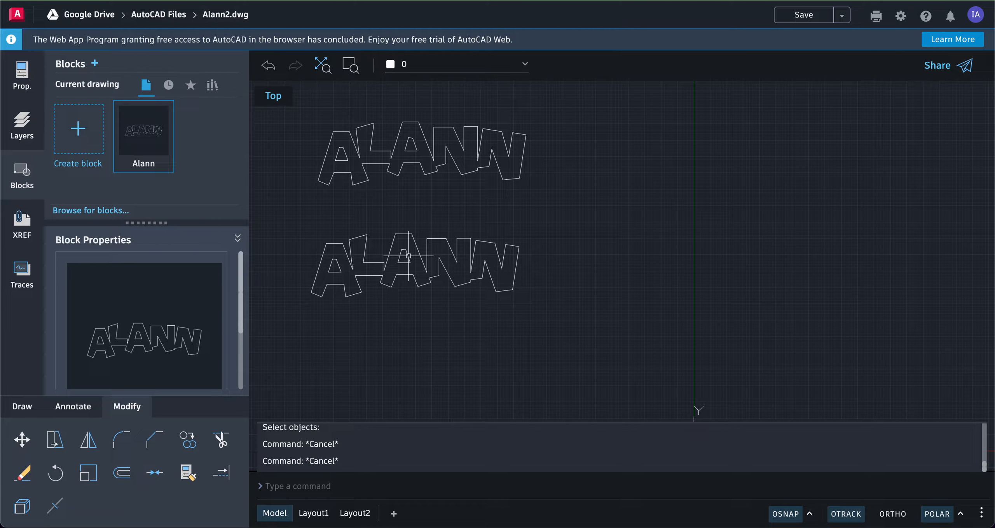
- Draw a vertical line through the exploded lettering's second A, from inside its triangular opening to just below the crossbar's lower edge
scroll(408, 256, "up", 3)
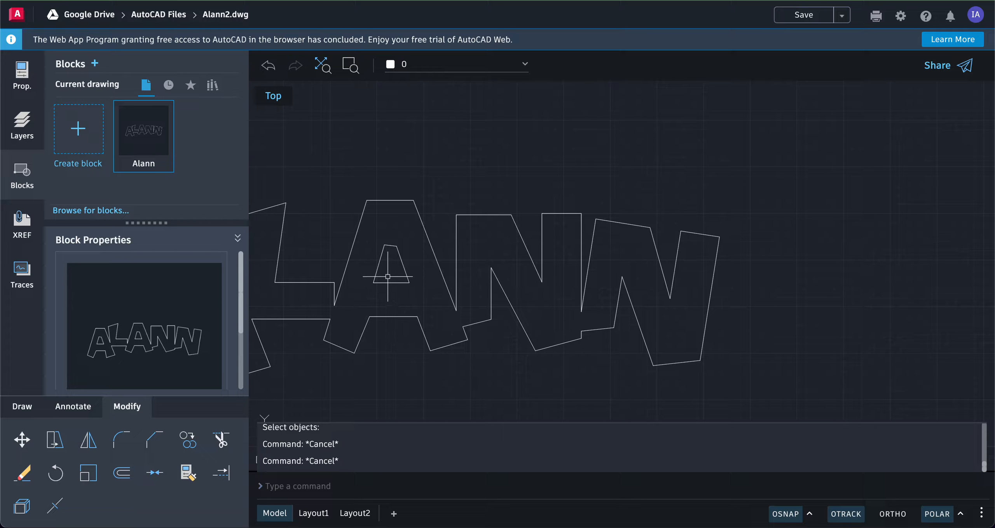
scroll(384, 307, "up", 3)
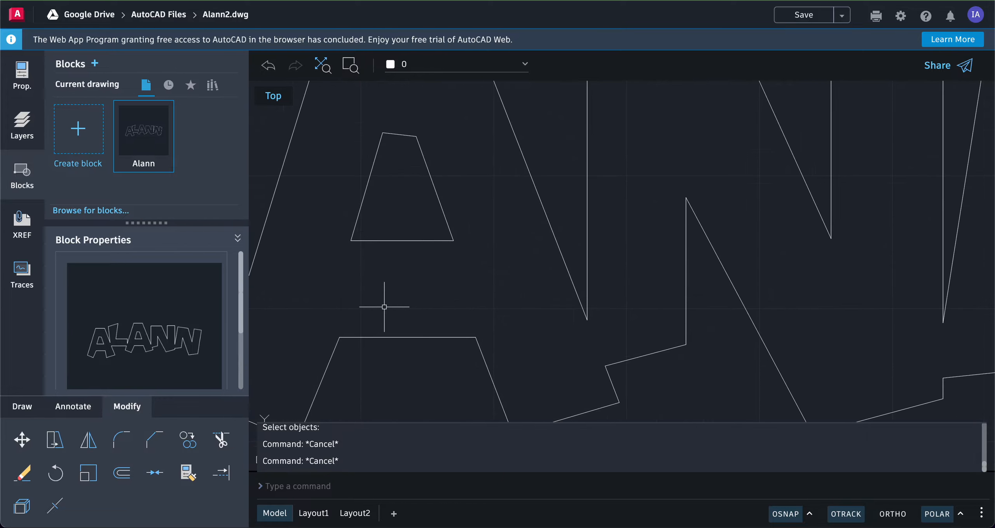
middle_click_drag(384, 308, 418, 290)
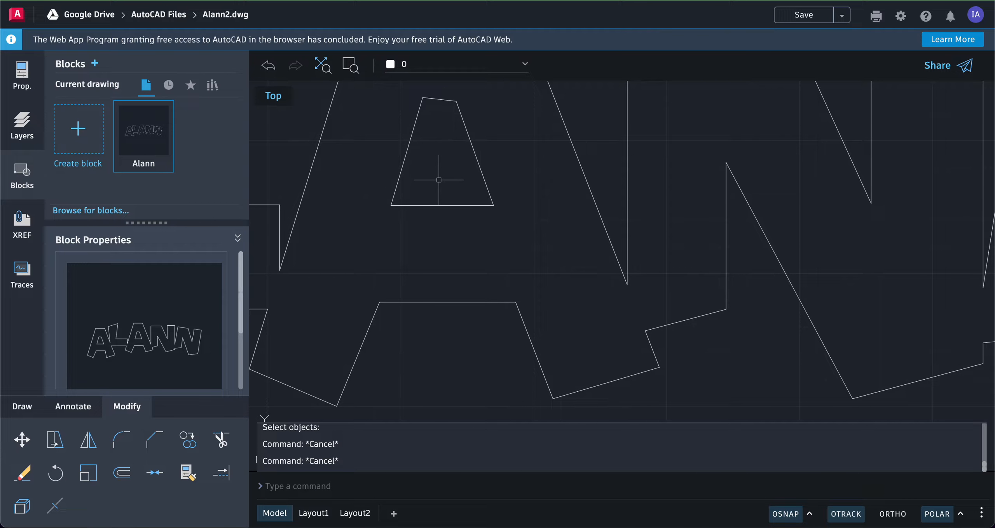
scroll(439, 180, "up", 3)
scroll(439, 180, "down", 5)
scroll(439, 179, "up", 5)
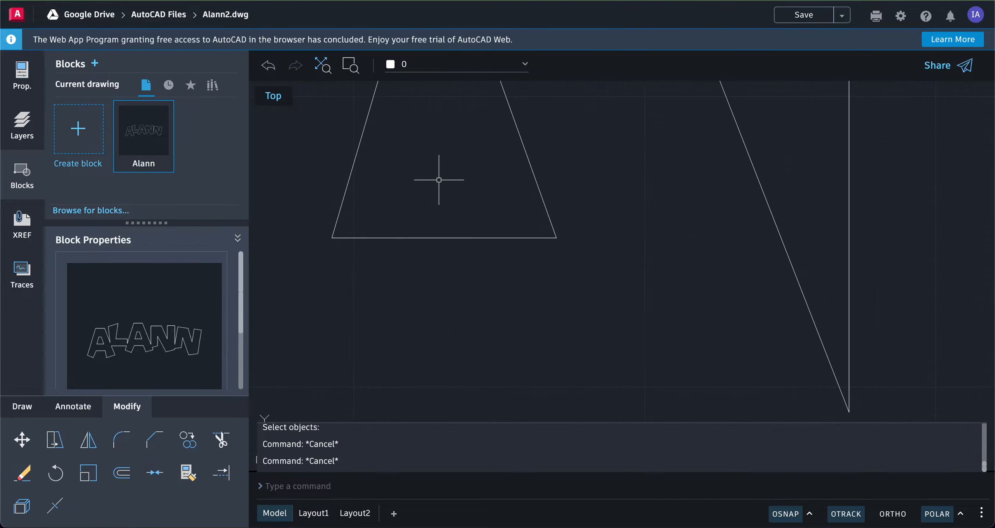
scroll(438, 180, "down", 4)
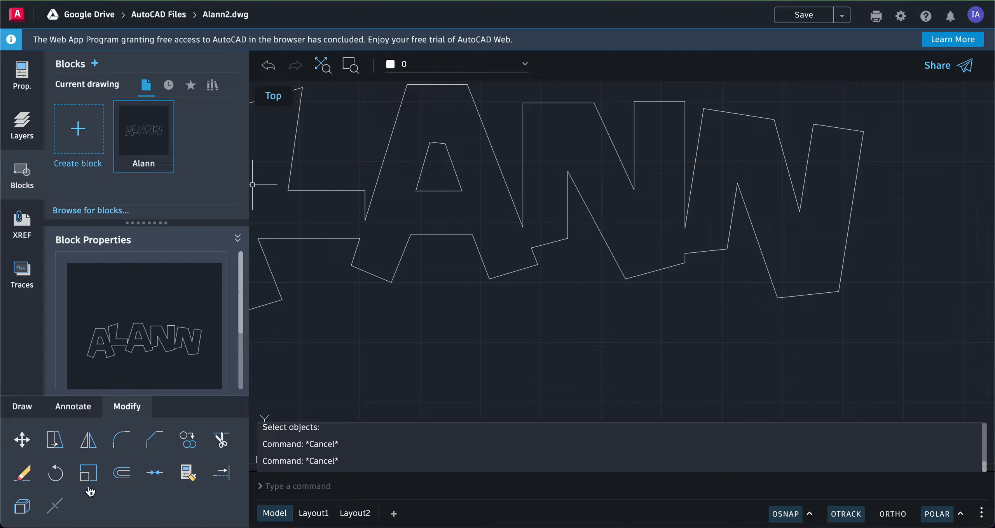
left_click(22, 406)
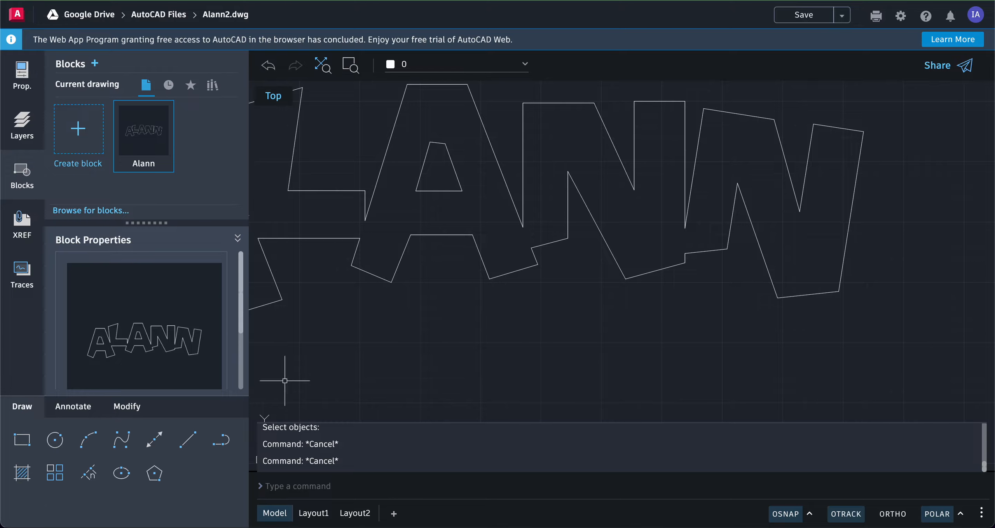
left_click(188, 438)
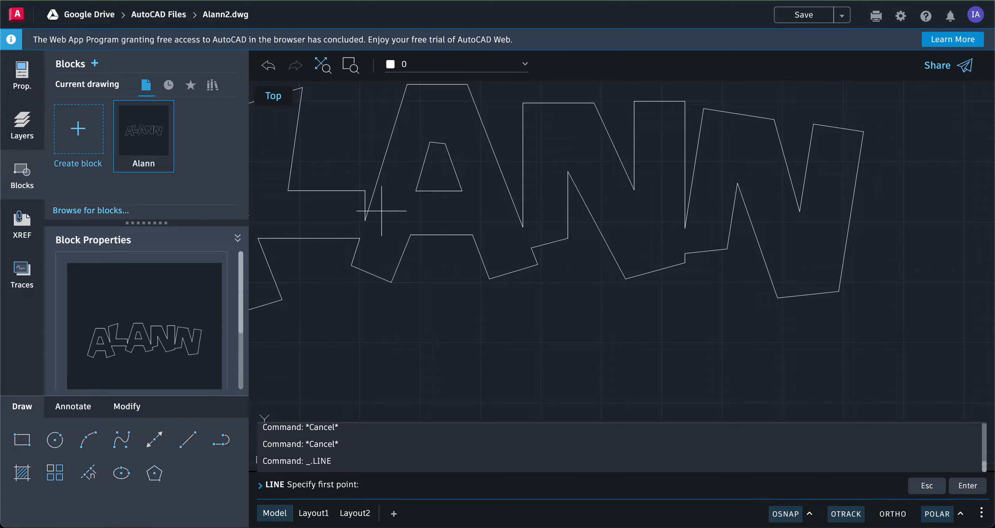
left_click(433, 181)
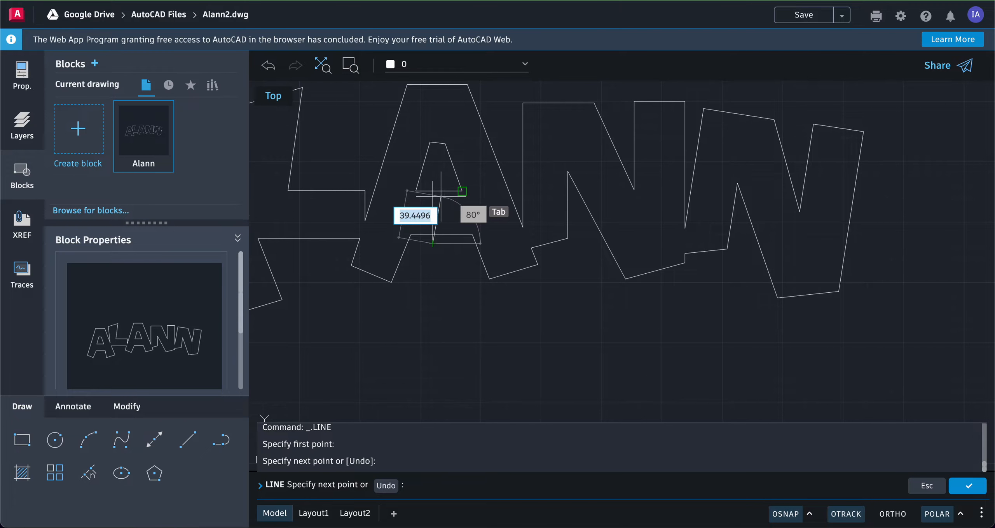
key("Escape")
key("Escape")
- Draw a second parallel vertical line of matching length just to the right of the one crossing the second A's crossbar
left_click(190, 438)
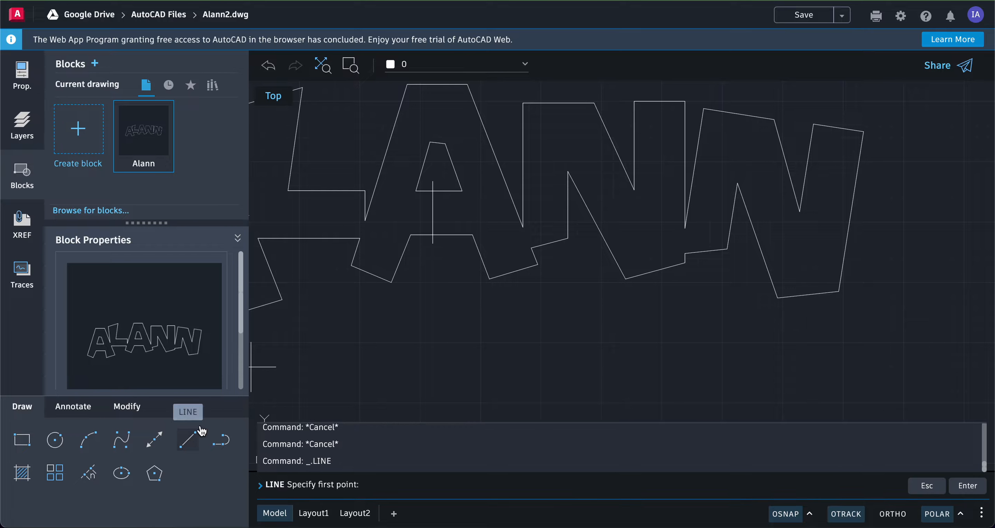
left_click(443, 181)
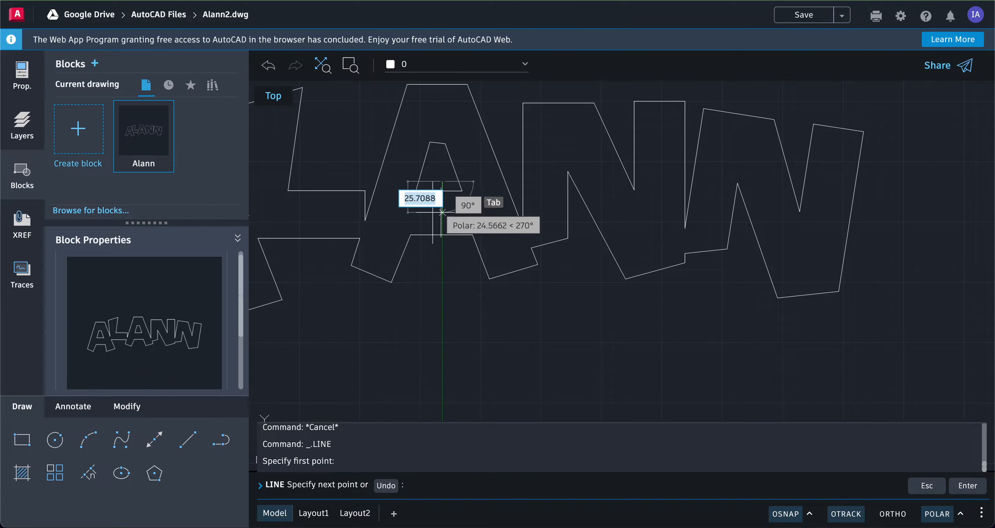
left_click(443, 243)
key("Escape")
key("Escape")
key("Escape")
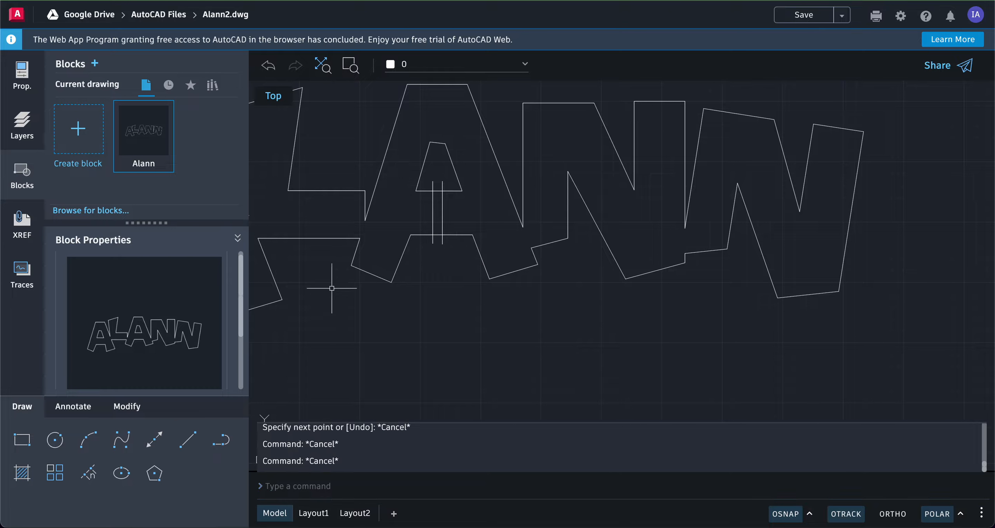
- Trim the protruding line ends and the crossbar edges between the two vertical lines to open a narrow channel in the second A
left_click(129, 408)
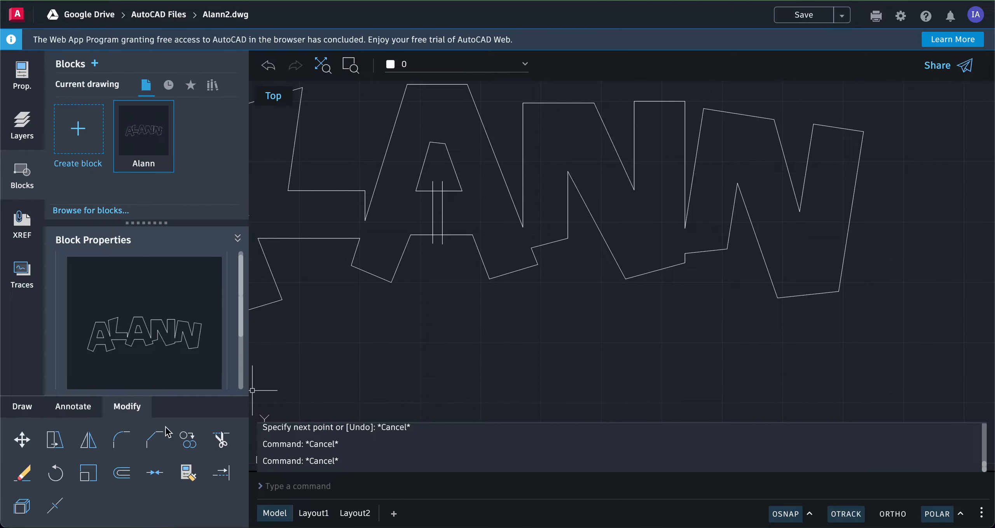
left_click(221, 440)
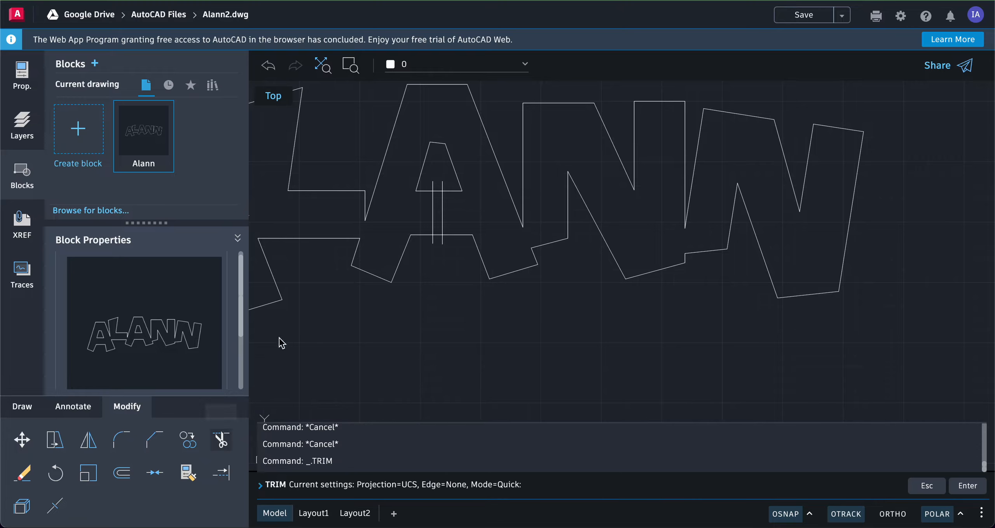
left_click(442, 242)
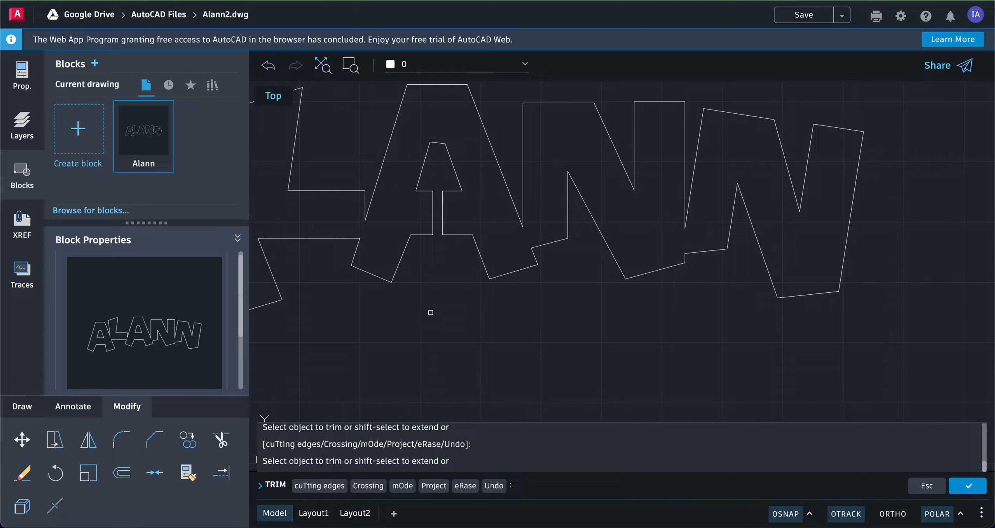
- Draw a vertical line through the first A, from inside its triangular opening to just below the crossbar's lower edge
scroll(431, 313, "left", 10)
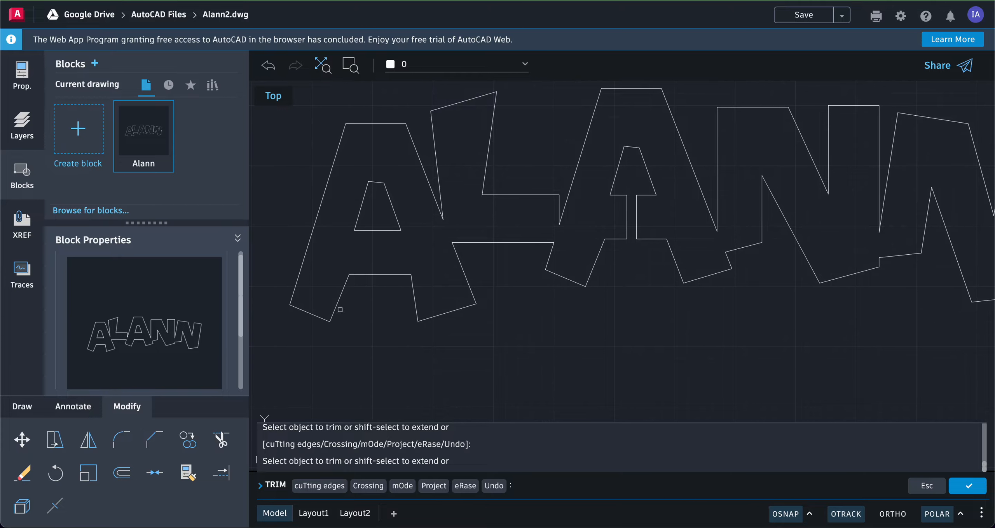
left_click(22, 408)
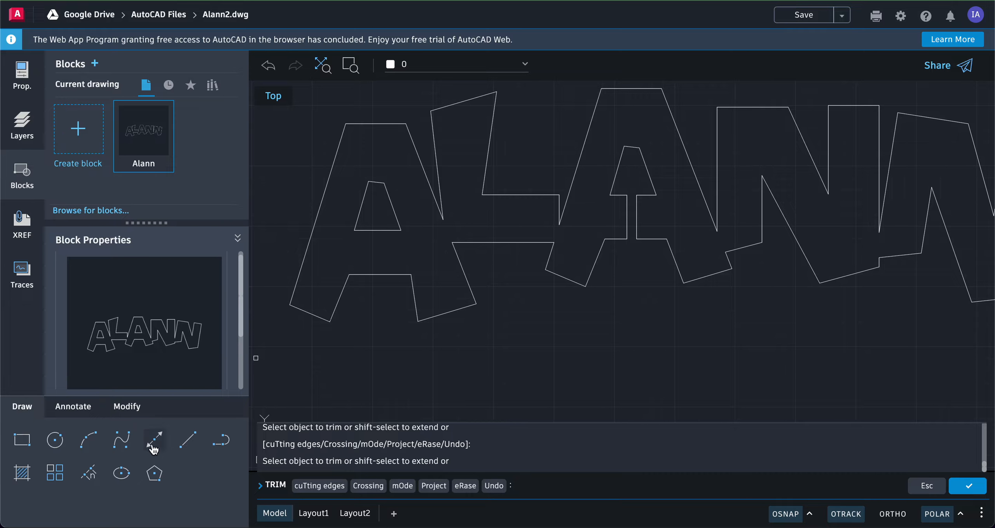
left_click(188, 440)
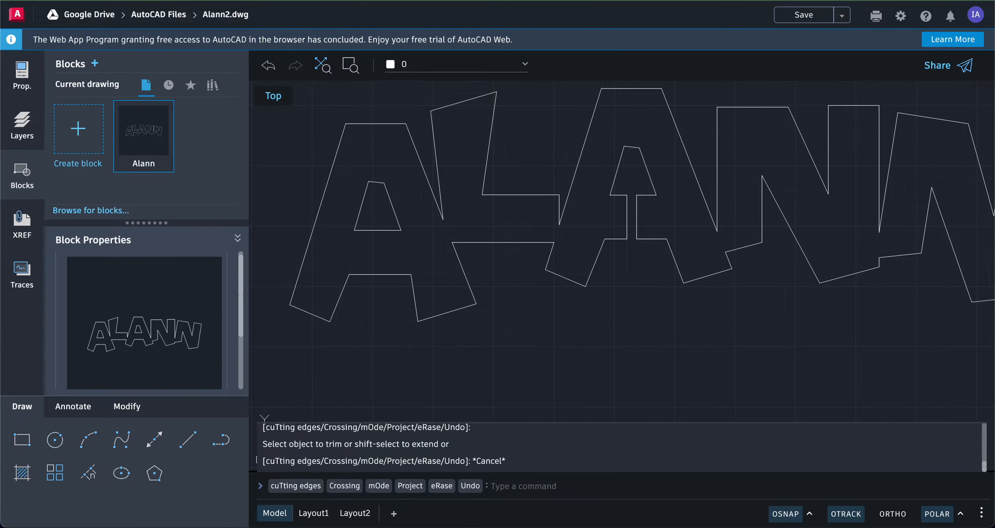
left_click(373, 224)
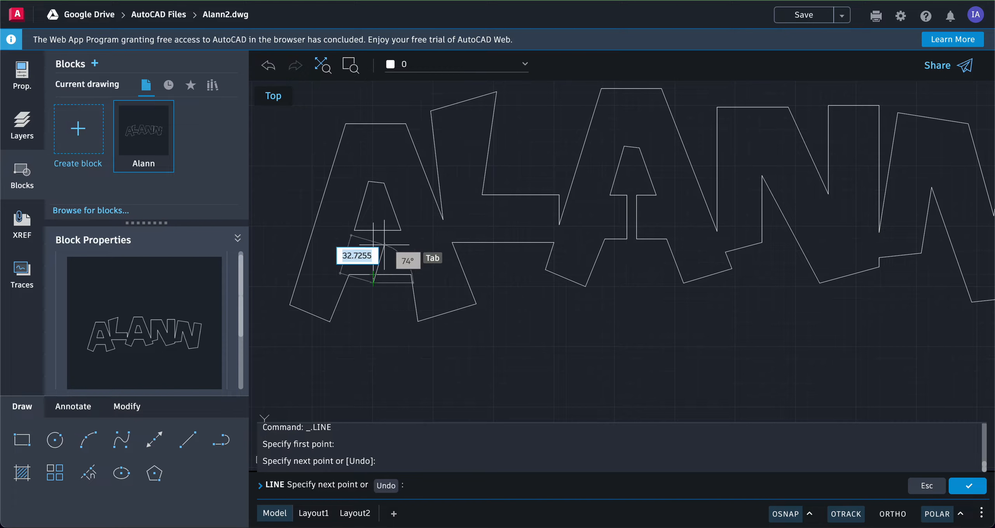
key("Escape")
key("Escape")
key("Escape")
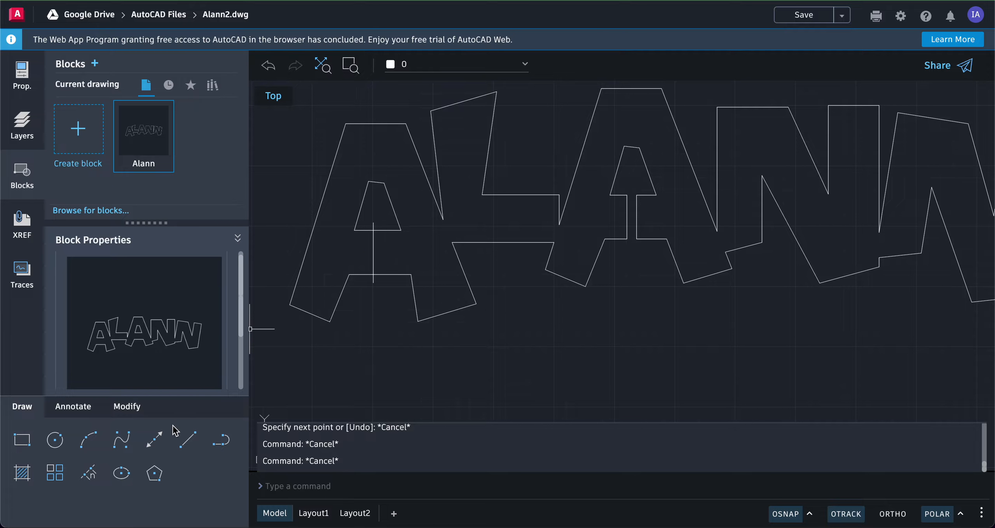
left_click(188, 444)
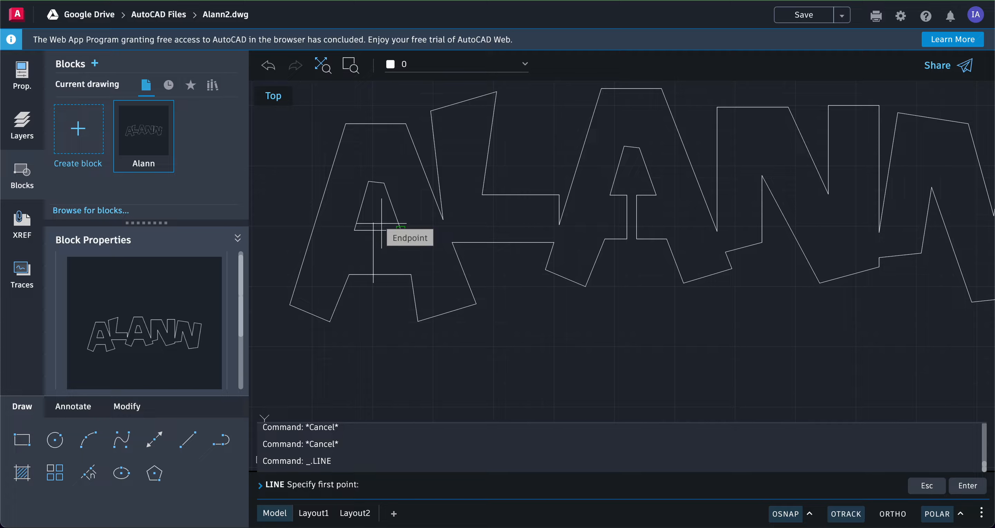
left_click(400, 230)
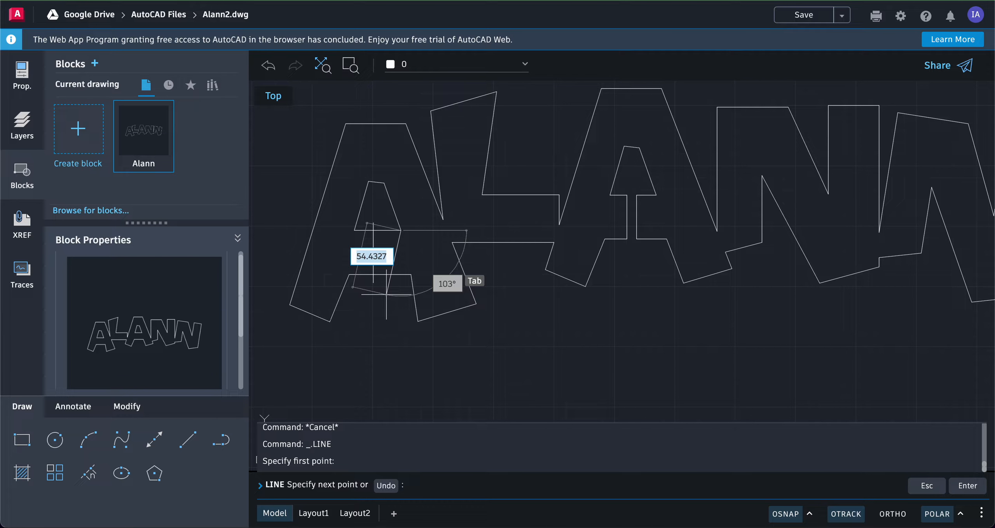
key("Escape")
key("Escape")
key("Escape")
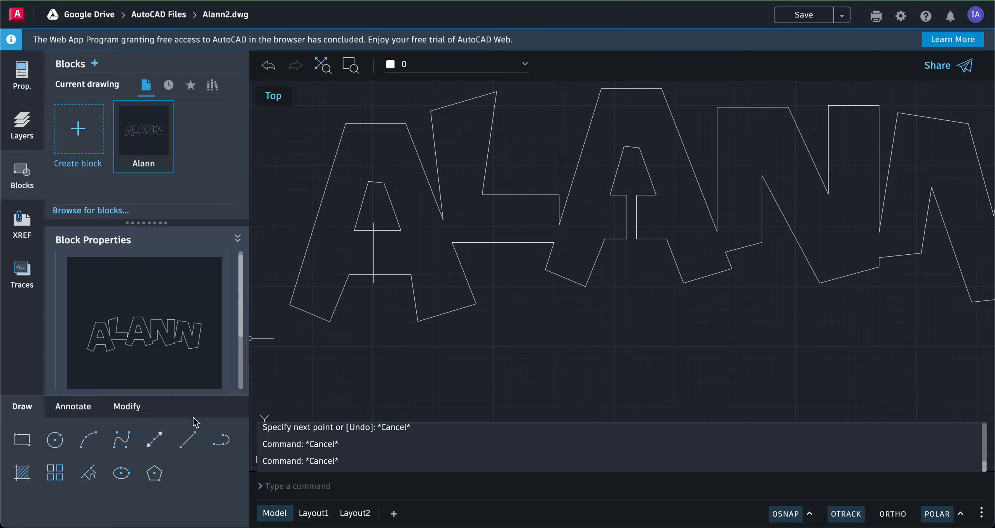
- Draw a second vertical line across the first A's crossbar, parallel to the existing one and close to its right side
left_click(188, 440)
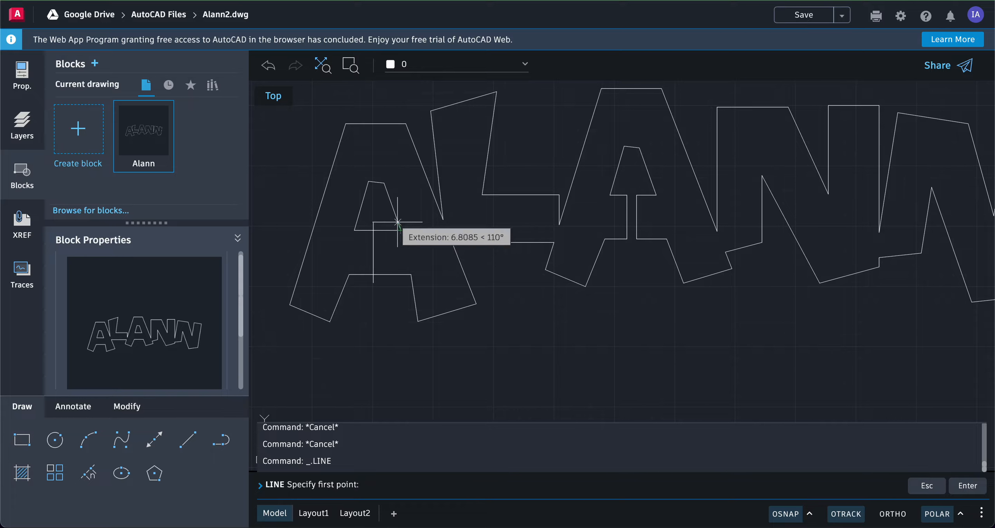
scroll(403, 212, "down", 3)
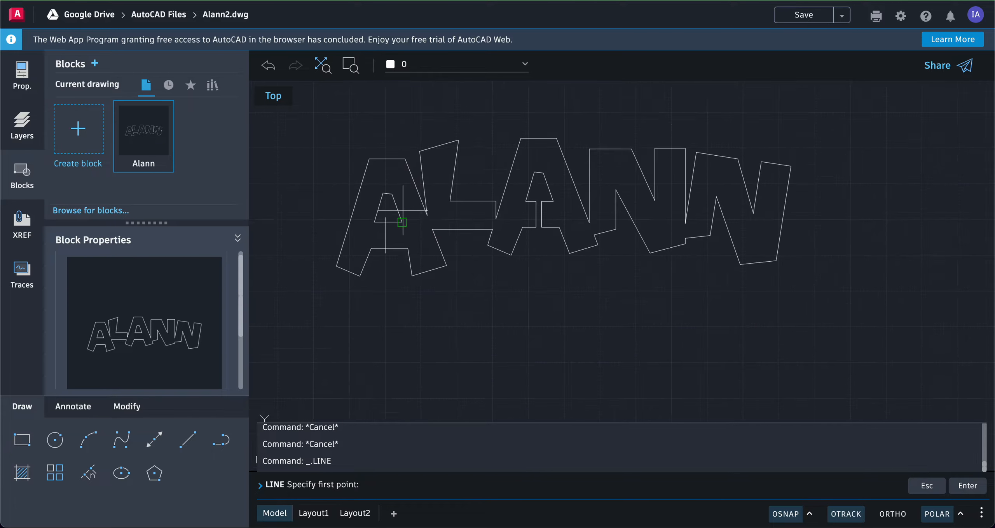
scroll(403, 211, "up", 6)
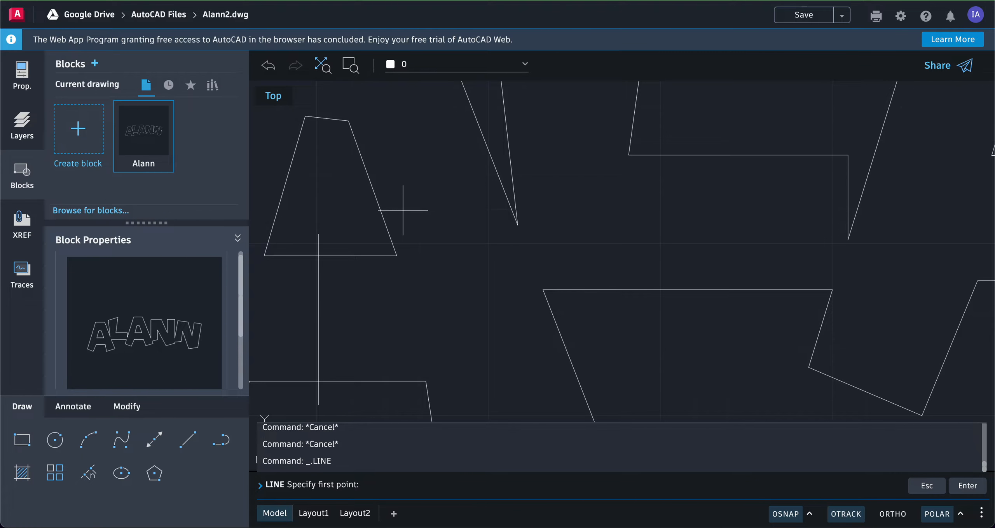
left_click(337, 239)
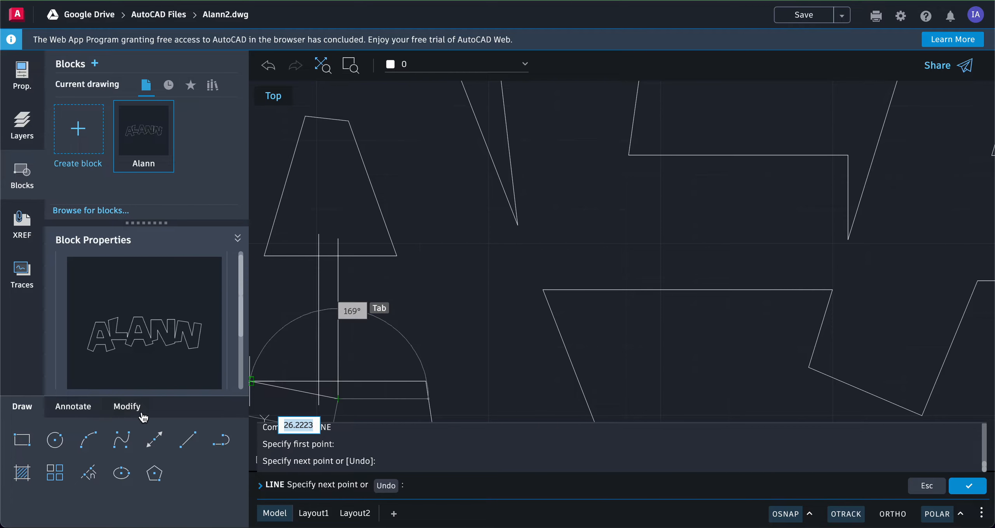
- Trim the crossbar edges between the first A's two vertical lines and the protruding line ends to open a matching channel
left_click(128, 407)
left_click(222, 440)
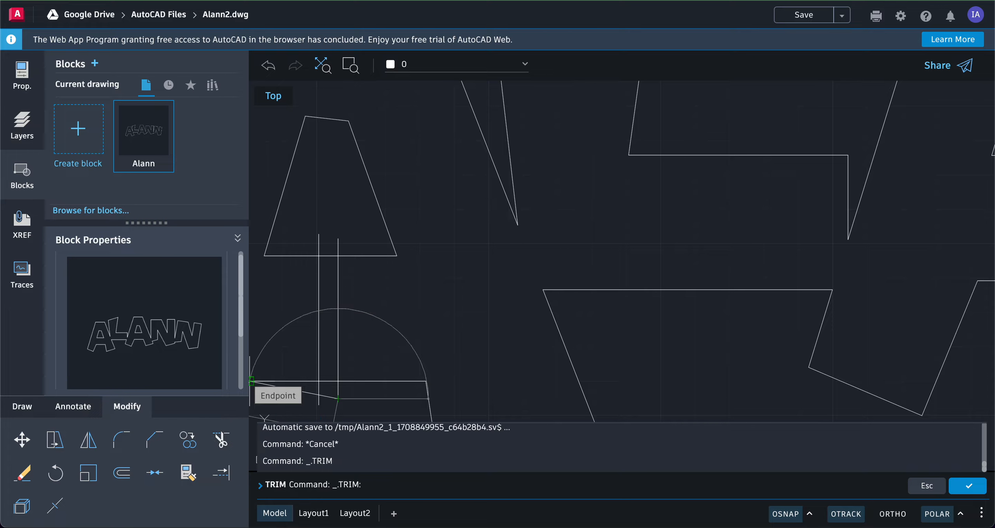
left_click(327, 382)
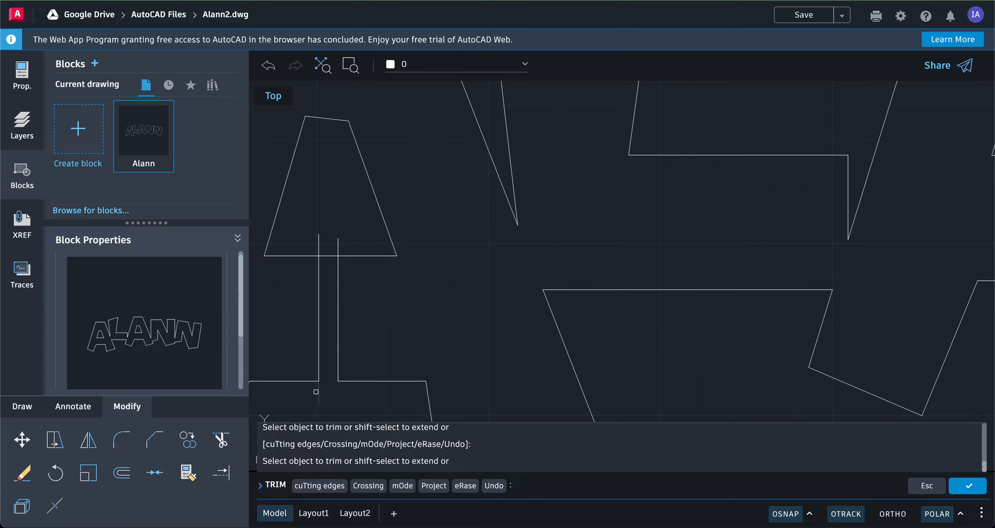
scroll(332, 270, "down", 5)
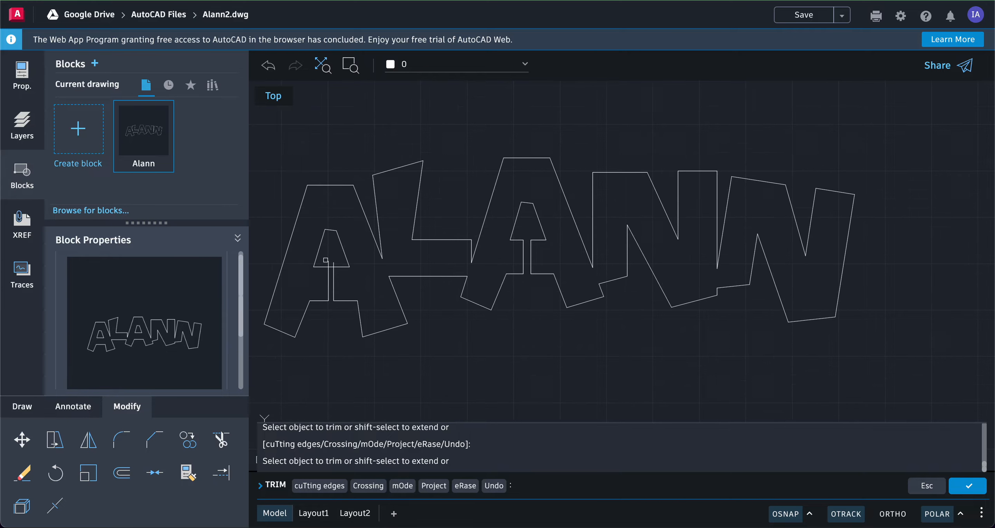
scroll(331, 262, "up", 5)
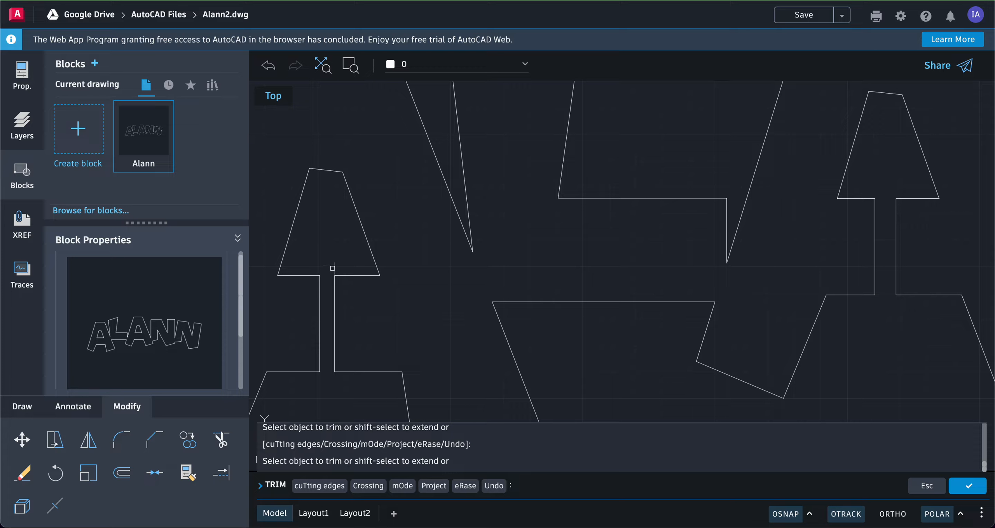
scroll(343, 263, "up", 2)
scroll(343, 263, "down", 8)
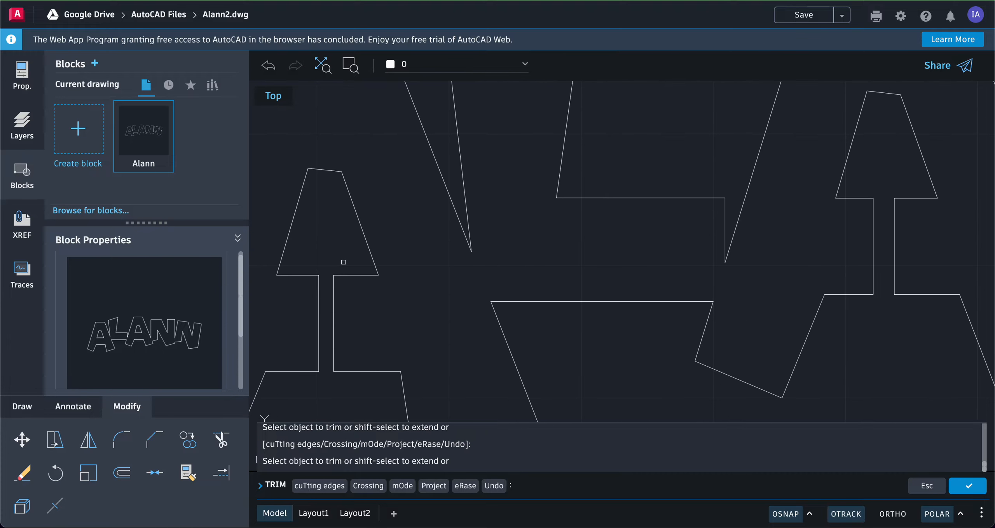
- Examine the channels in both A's of the exploded lettering against the intact upper block, and end the trimming
scroll(343, 263, "up", 4)
scroll(344, 263, "up", 2)
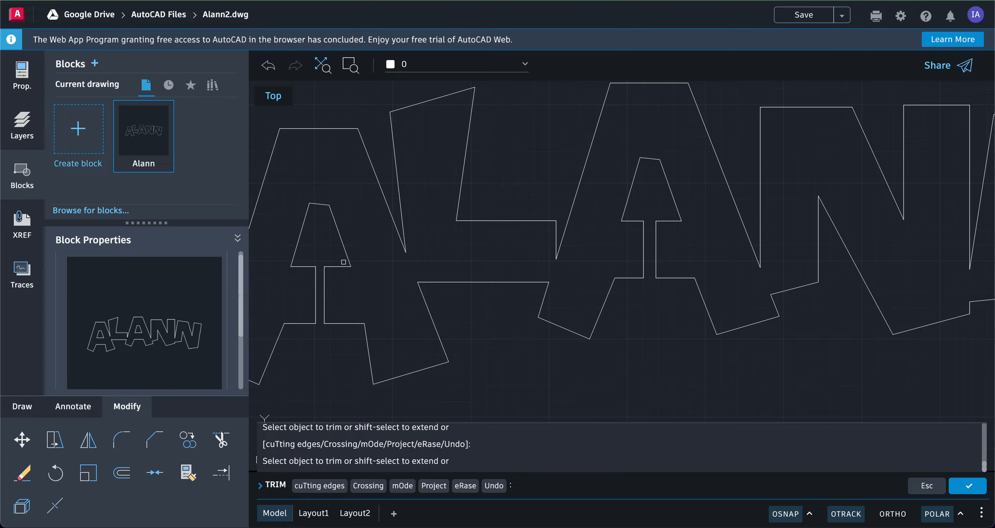
scroll(344, 262, "up", 2)
scroll(343, 262, "down", 6)
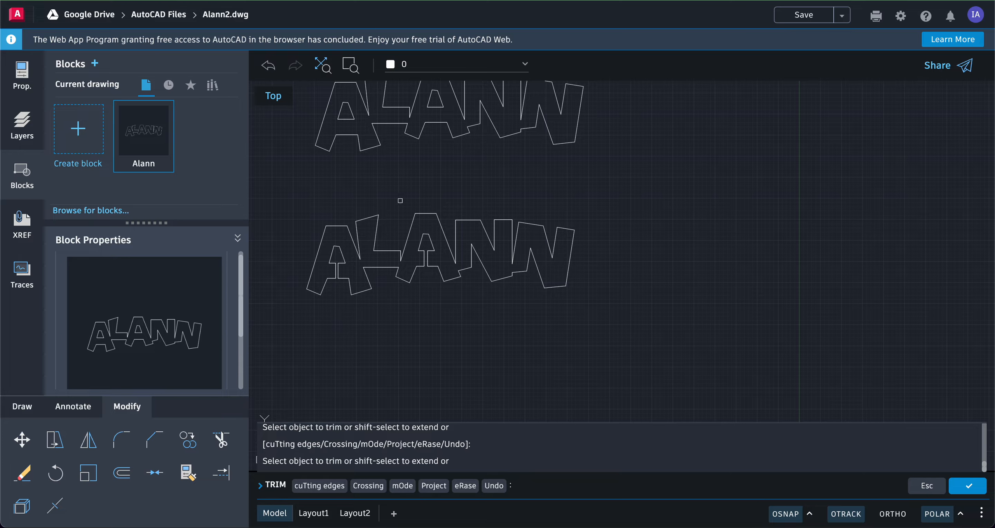
key("Escape")
key("Escape")
key("Escape")
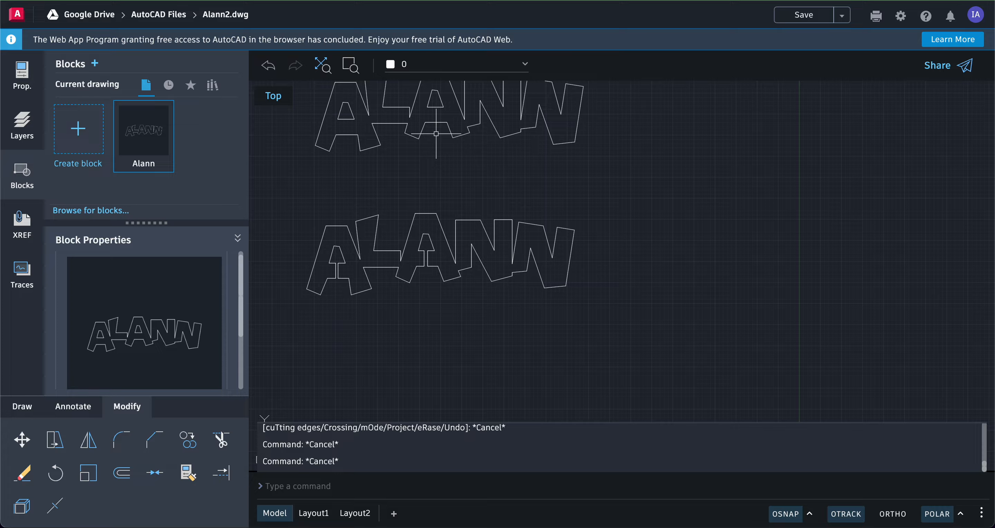
scroll(436, 134, "up", 5)
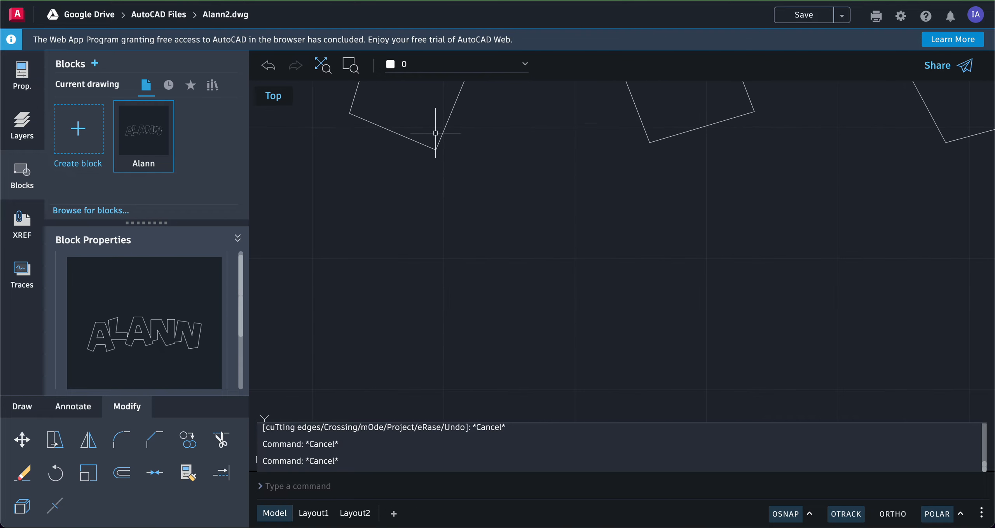
- Draw a vertical line through the intact block's first A, from inside its triangular opening to just below the crossbar's lower edge
left_click(325, 68)
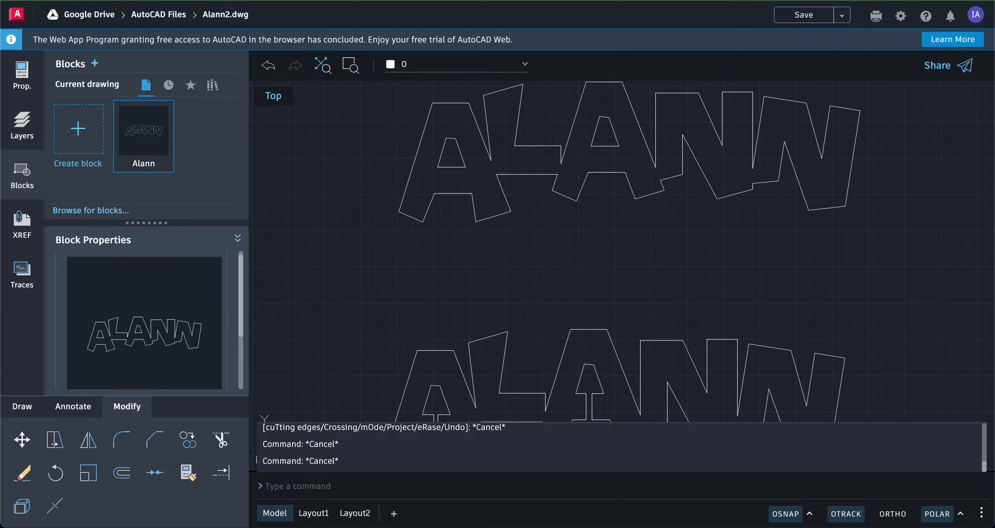
left_click(649, 196)
key("Escape")
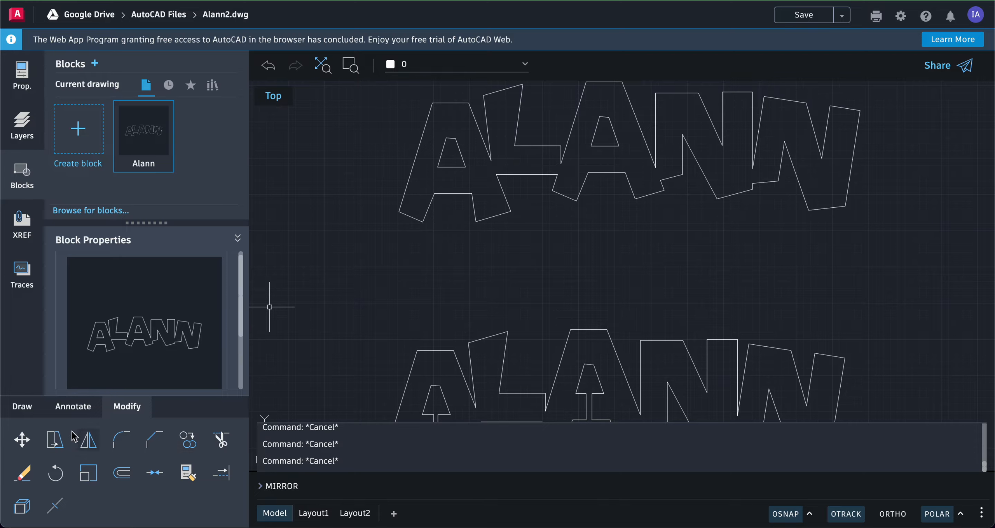
left_click(23, 412)
left_click(189, 444)
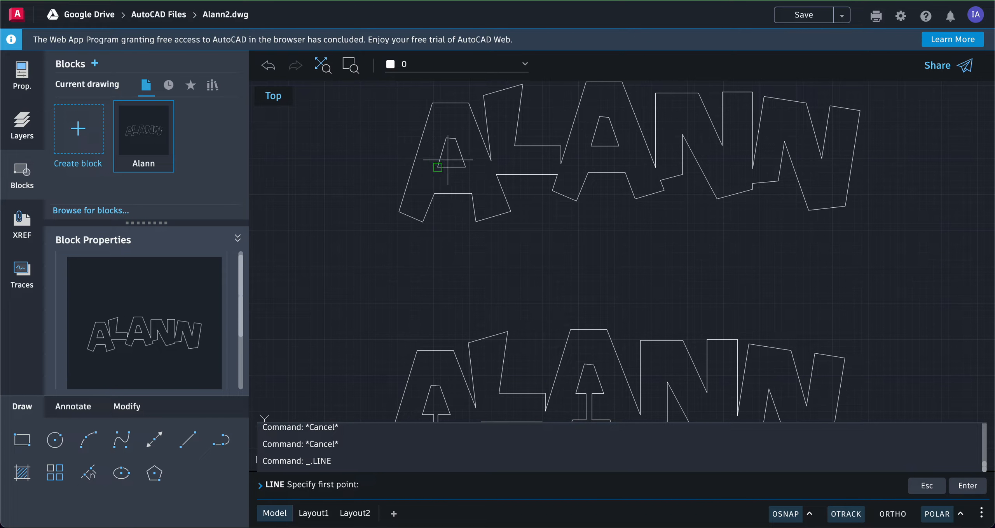
scroll(448, 163, "up", 5)
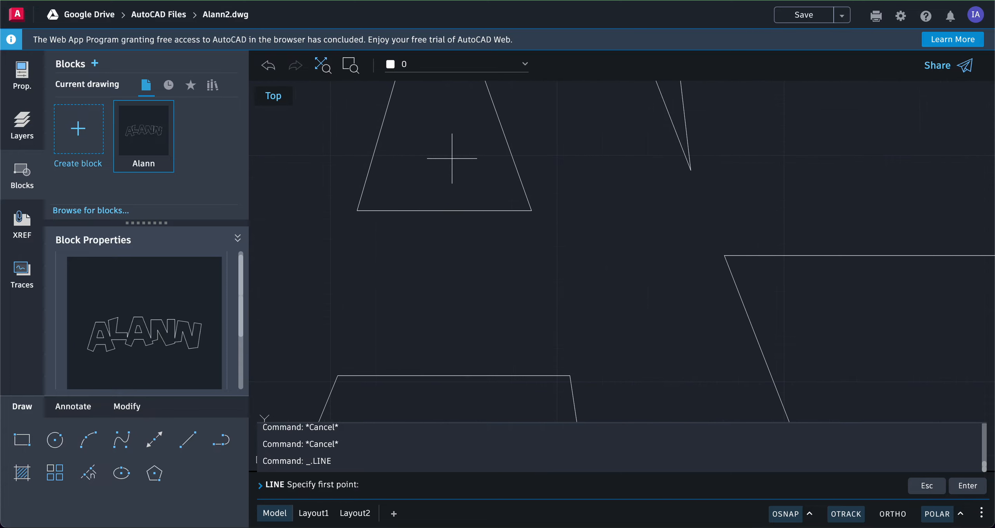
left_click(418, 178)
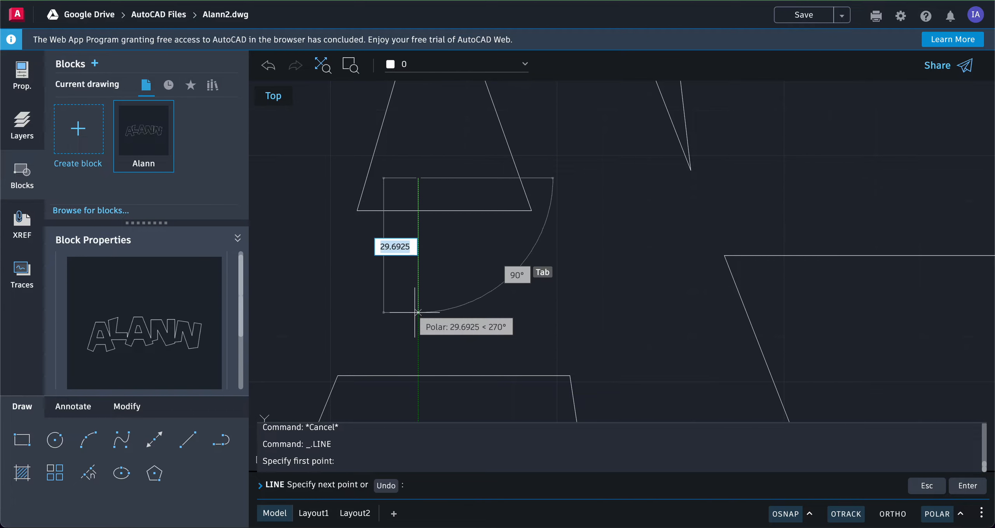
left_click(418, 397)
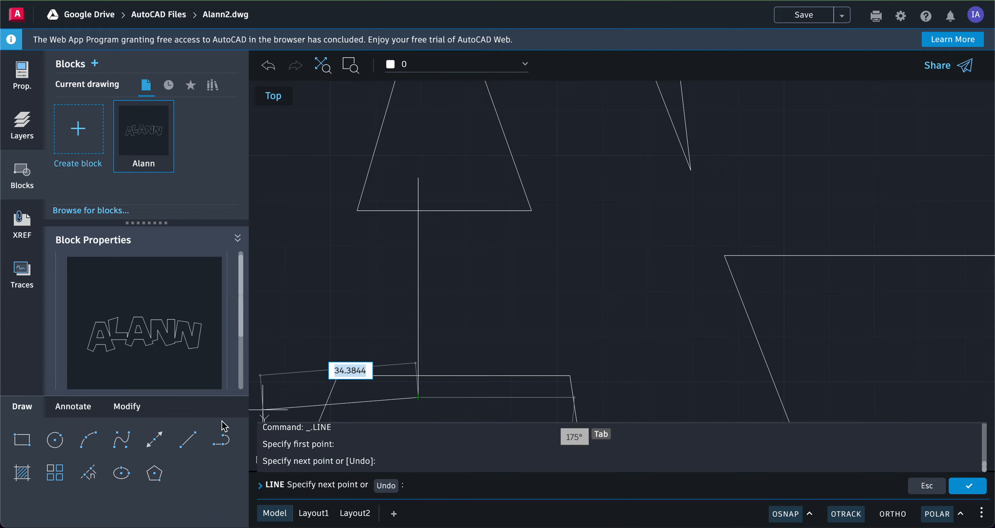
- Draw a second vertical line across the intact block's first A, parallel to the first line and close to its right side
left_click(184, 443)
left_click(460, 181)
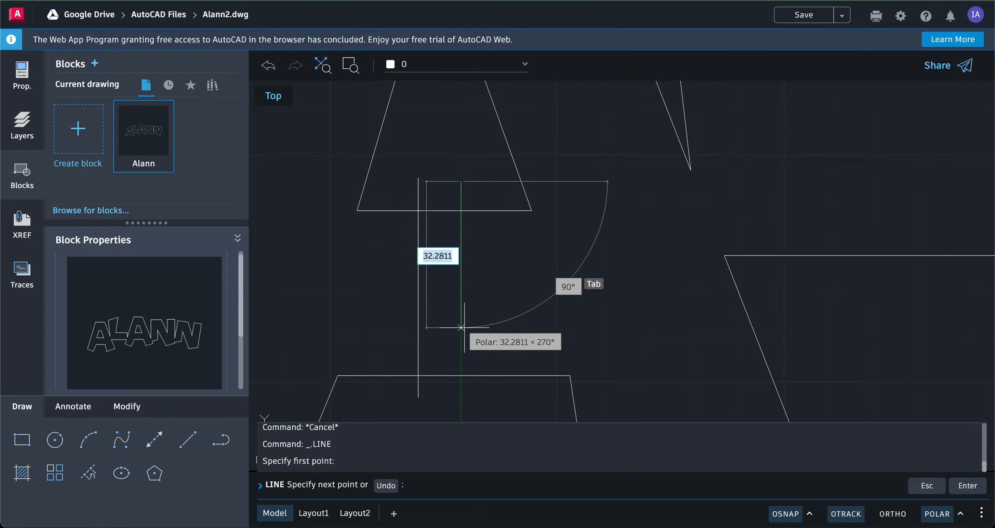
left_click(461, 395)
key("Escape")
key("Escape")
key("Escape")
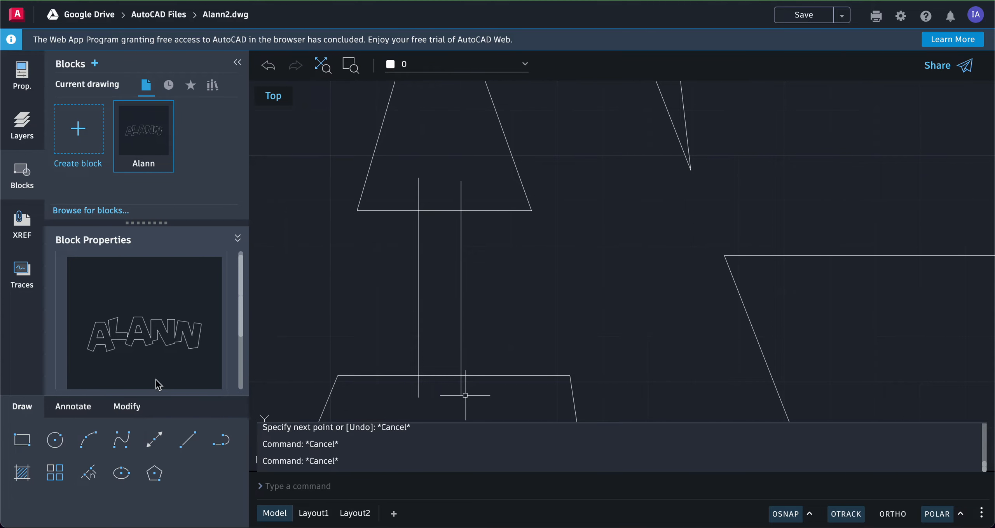
- Trim both line ends below the intact A's crossbar and try to trim the crossbar's lower edge between the two lines
left_click(127, 406)
left_click(222, 443)
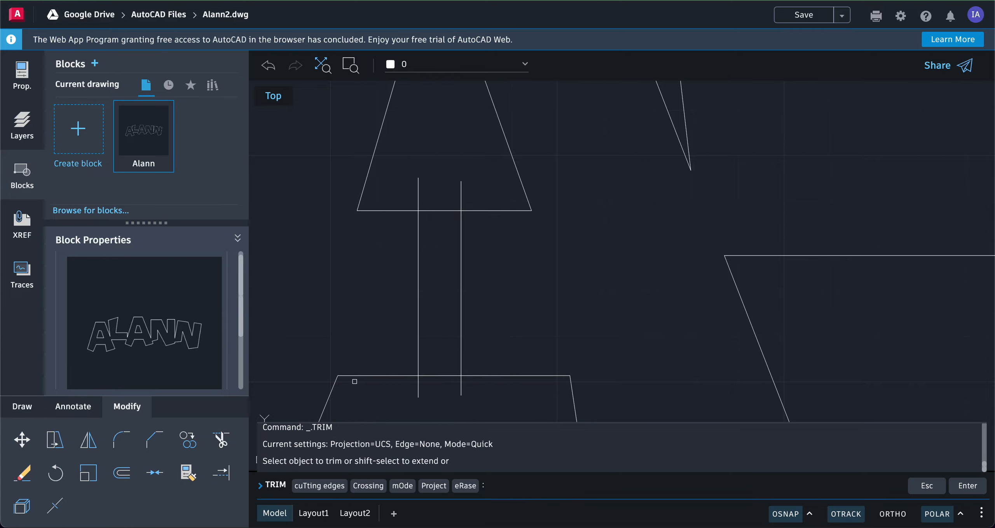
left_click(418, 387)
left_click(460, 386)
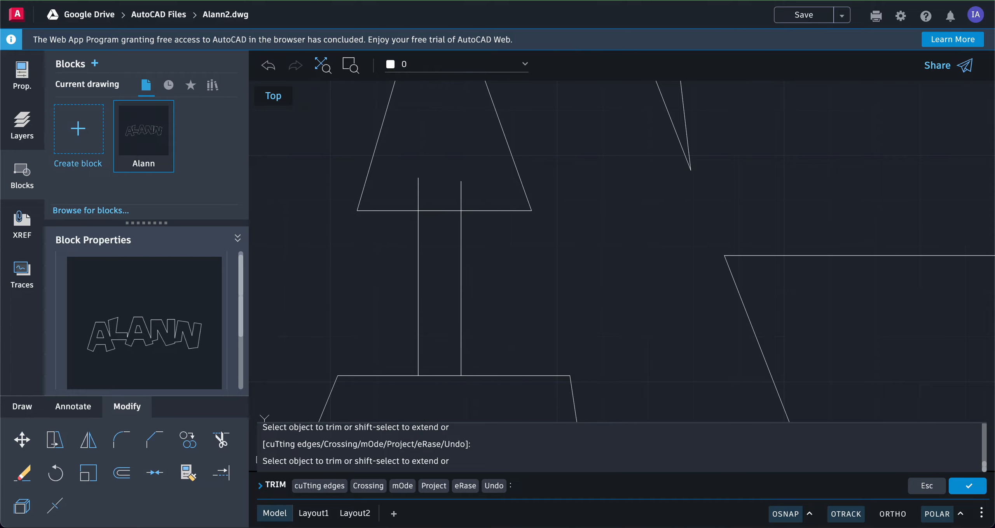
left_click(449, 377)
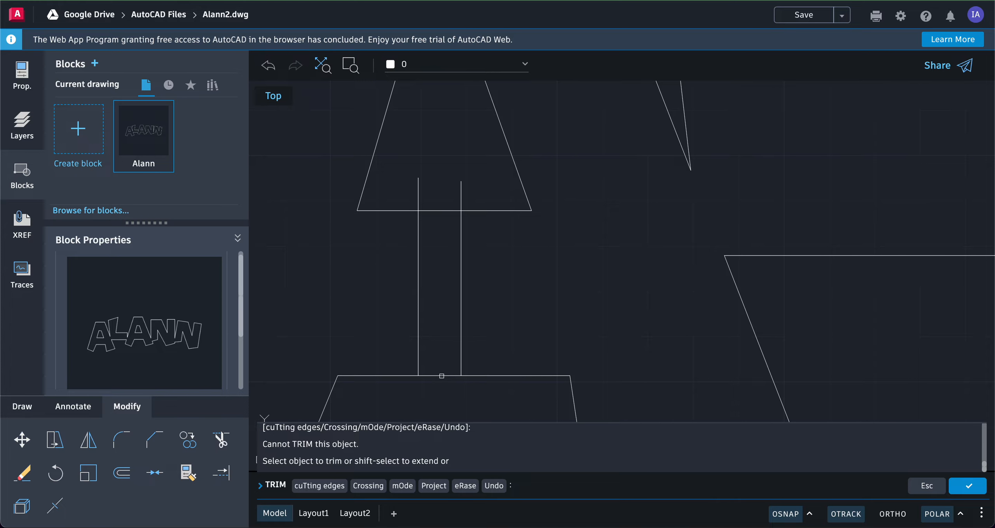
middle_click_drag(452, 375, 449, 375)
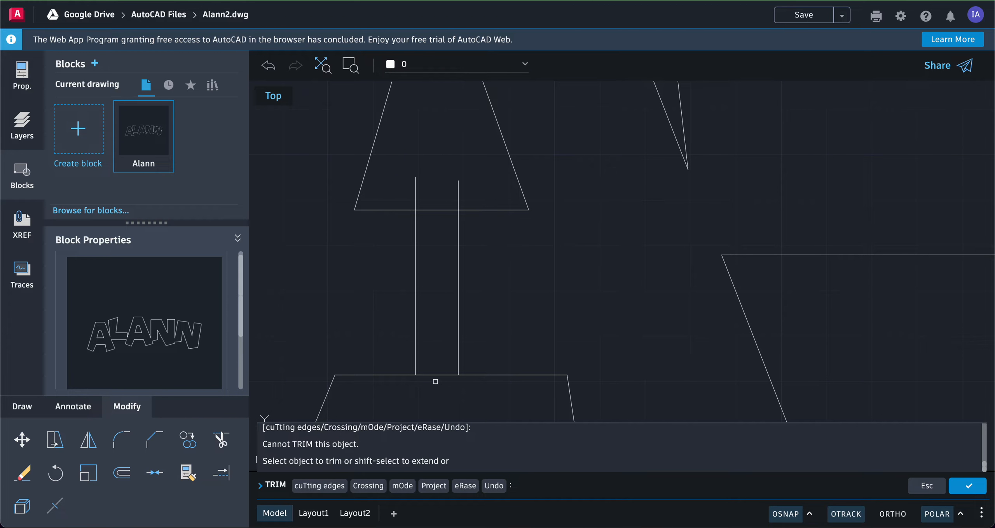
- Erase the two vertical lines from the intact block's first A
left_click(26, 477)
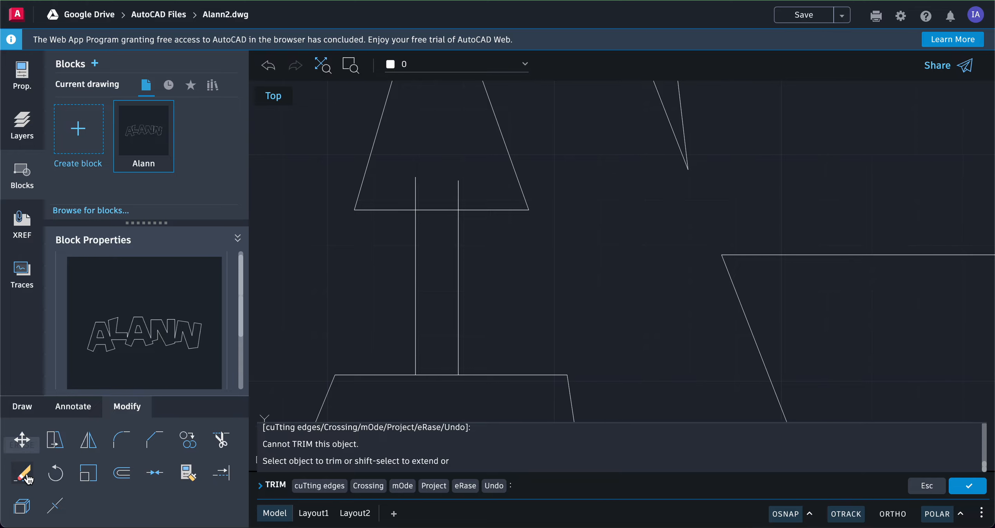
left_click(415, 310)
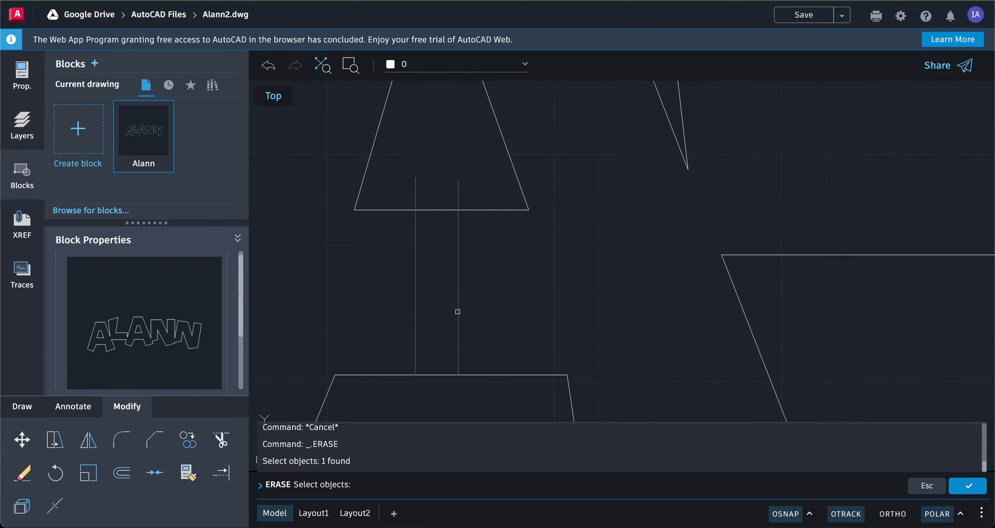
left_click(457, 312)
key("Return")
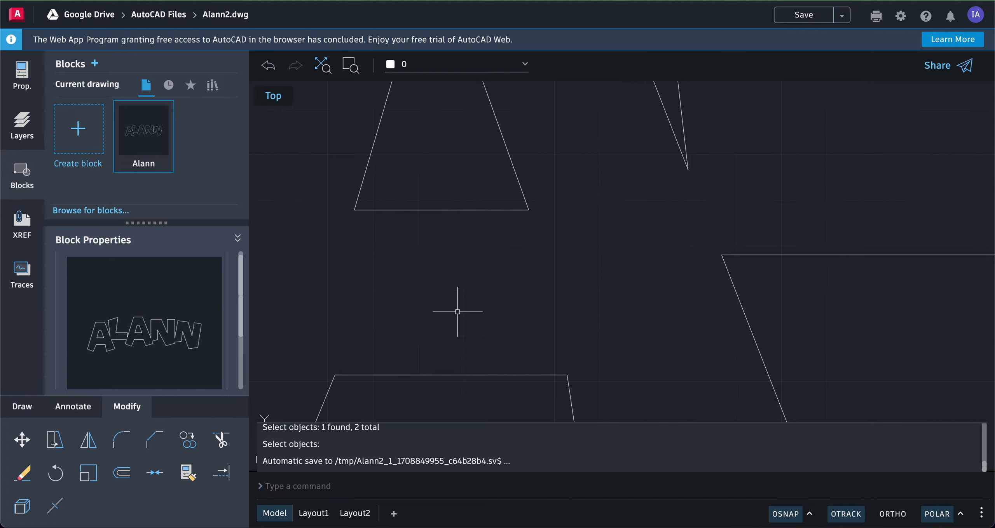
- Create a block named alann2 from all linework of the channelled lettering, with its base point just below the second A
left_click(322, 65)
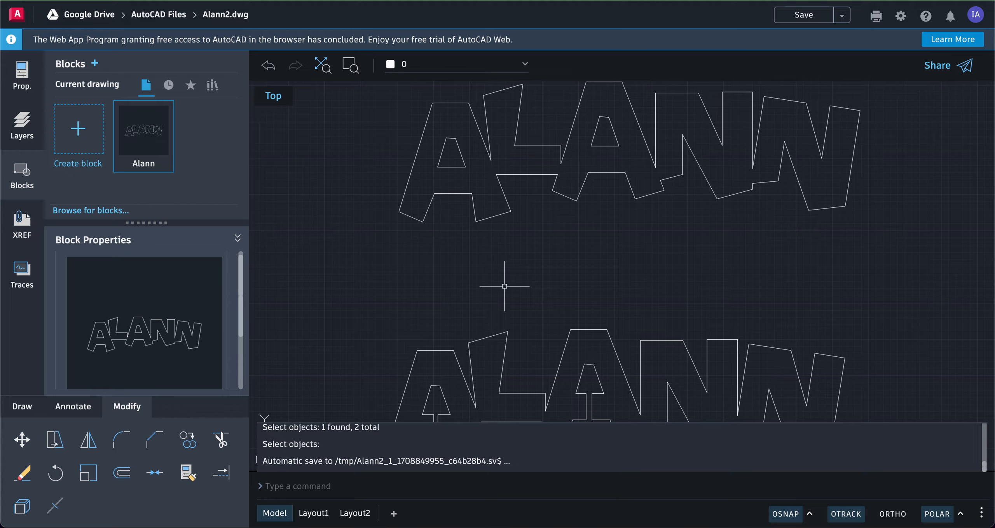
scroll(505, 286, "down", 5)
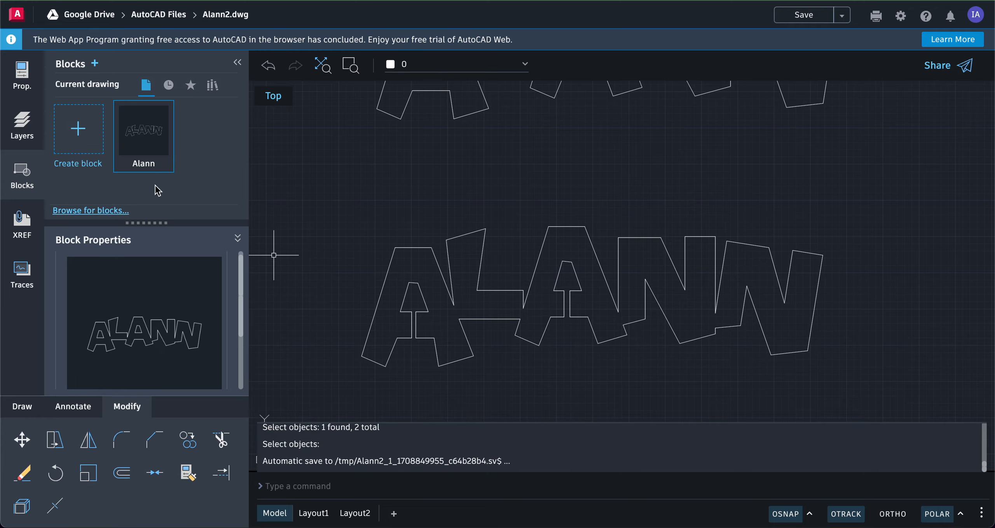
left_click(80, 143)
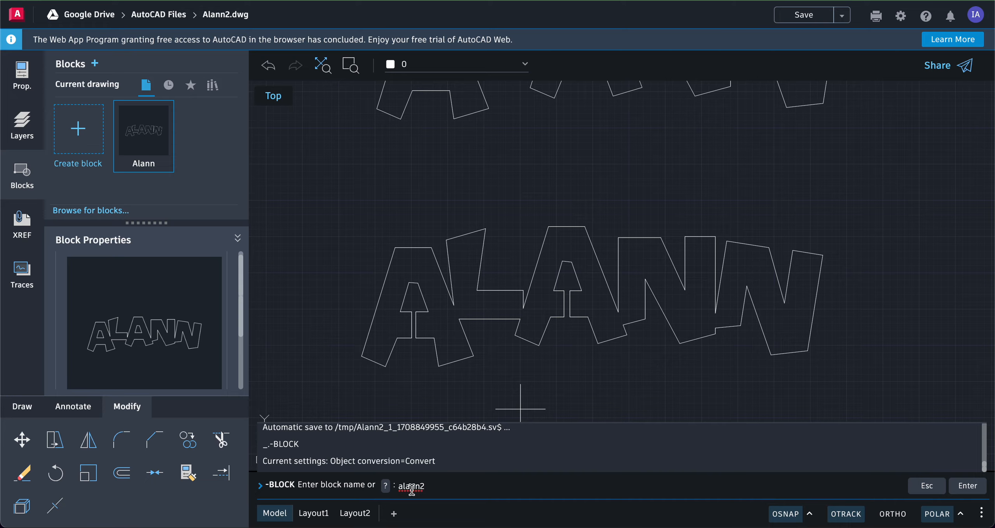
type("alann2")
key("Return")
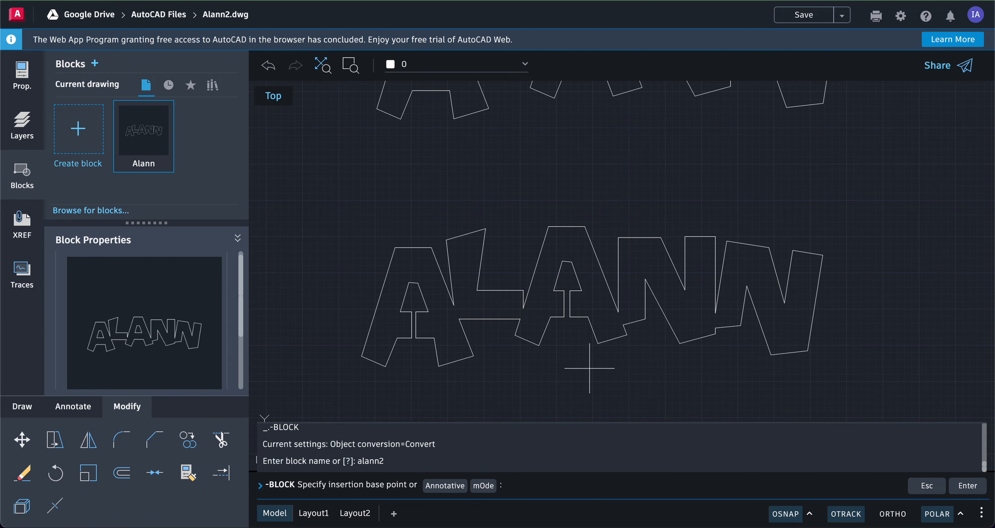
left_click(606, 362)
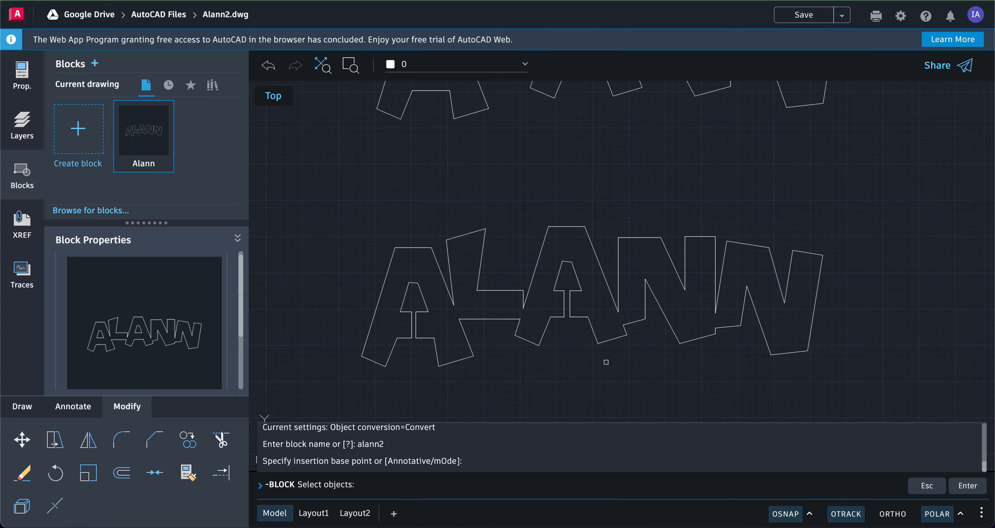
left_click(343, 384)
left_click(838, 198)
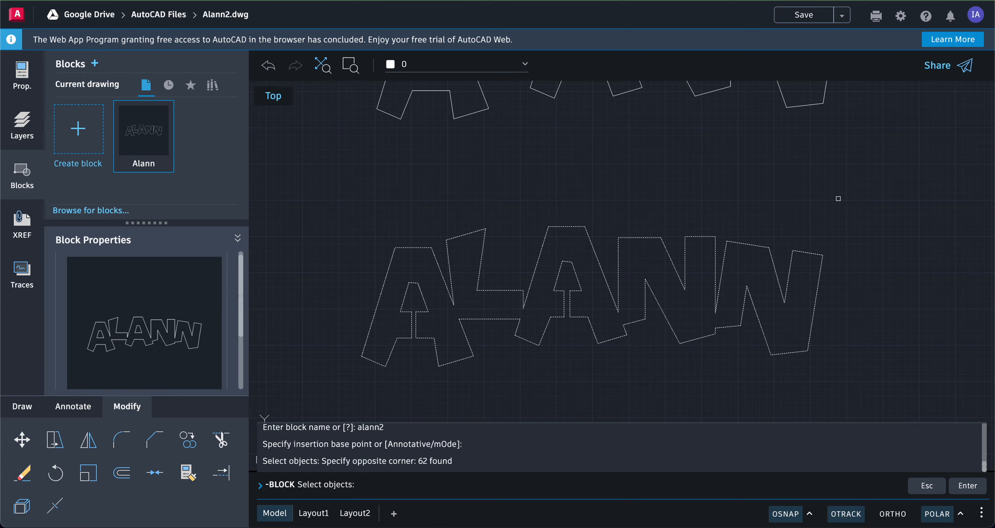
key("Return")
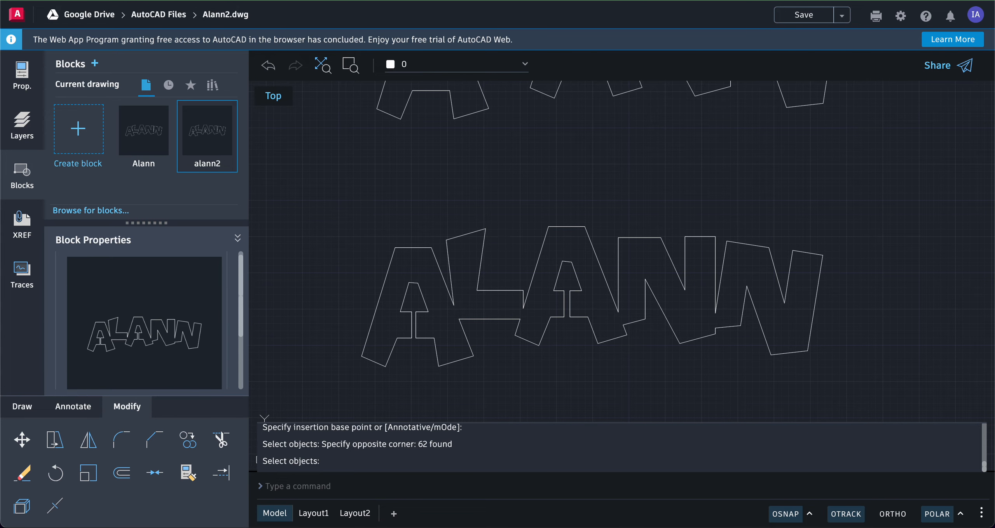
left_click(483, 240)
key("Escape")
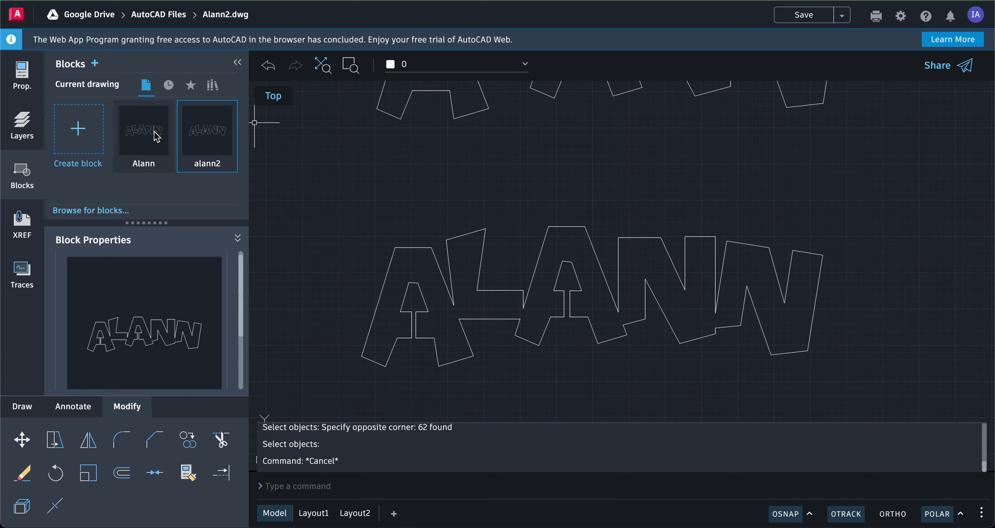
- Insert an Alann block to the left of the existing intact lettering and an alann2 block directly below that insertion
left_click_drag(156, 137, 370, 249)
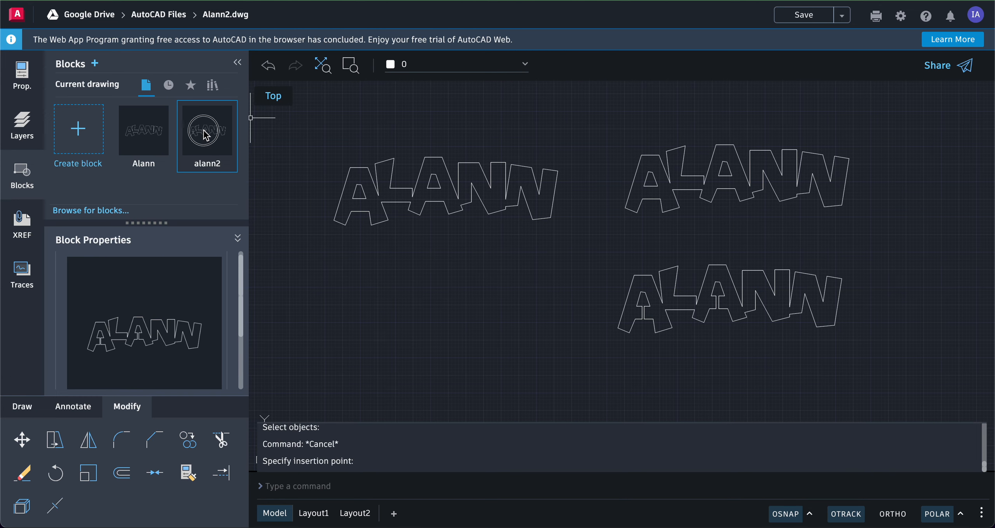
left_click_drag(206, 135, 461, 329)
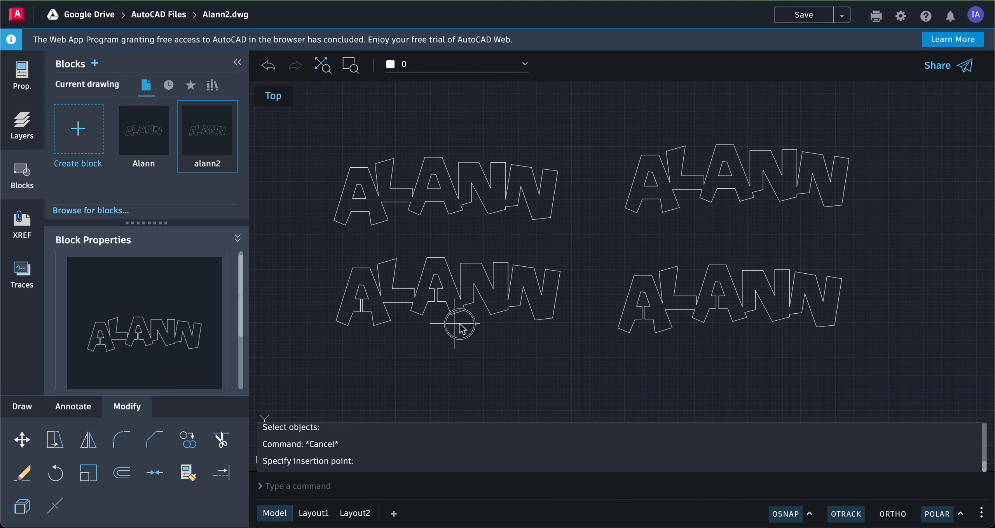
middle_click_drag(453, 328, 623, 276)
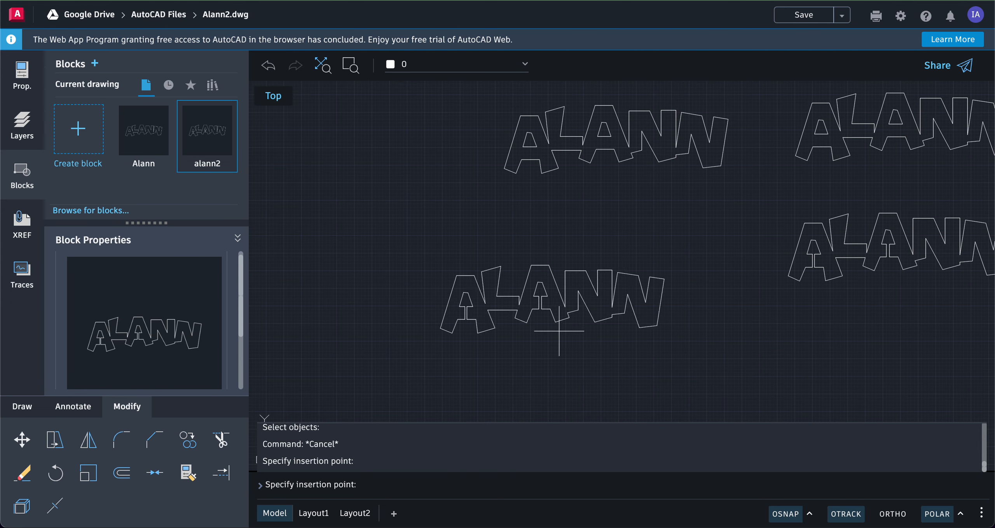
left_click(634, 289)
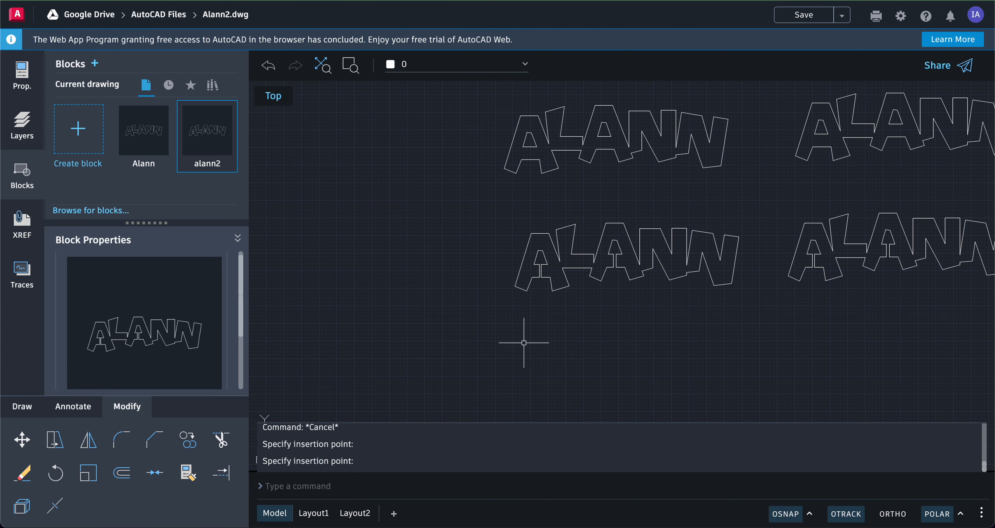
- Insert another Alann block and another alann2 block beneath it, forming a further column to the left of the previous insertions
left_click(155, 133)
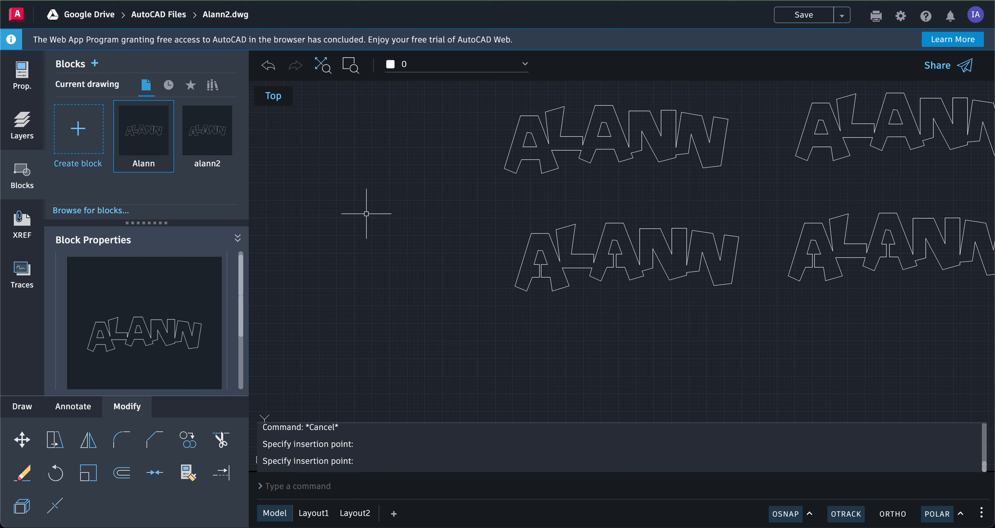
left_click(149, 129)
left_click_drag(320, 143, 355, 182)
scroll(354, 182, "left", 7)
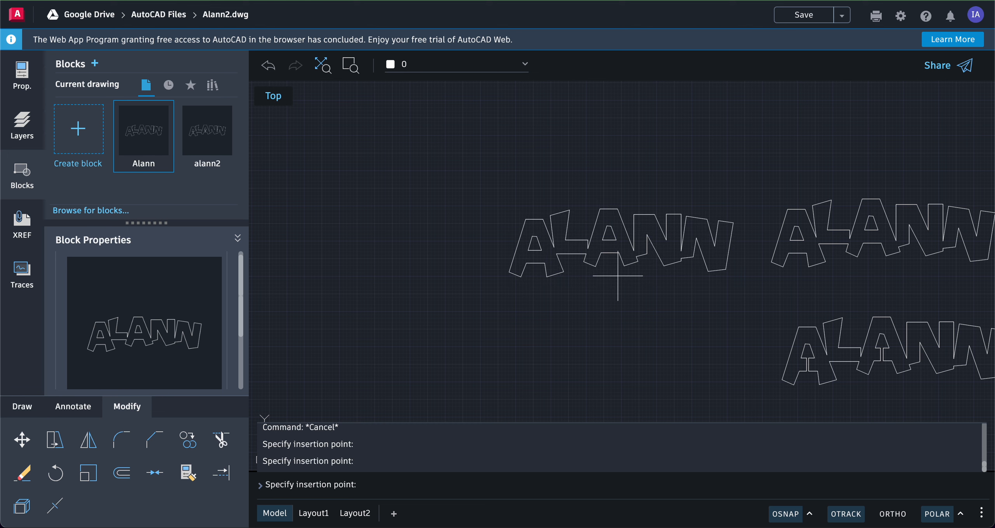
left_click(617, 276)
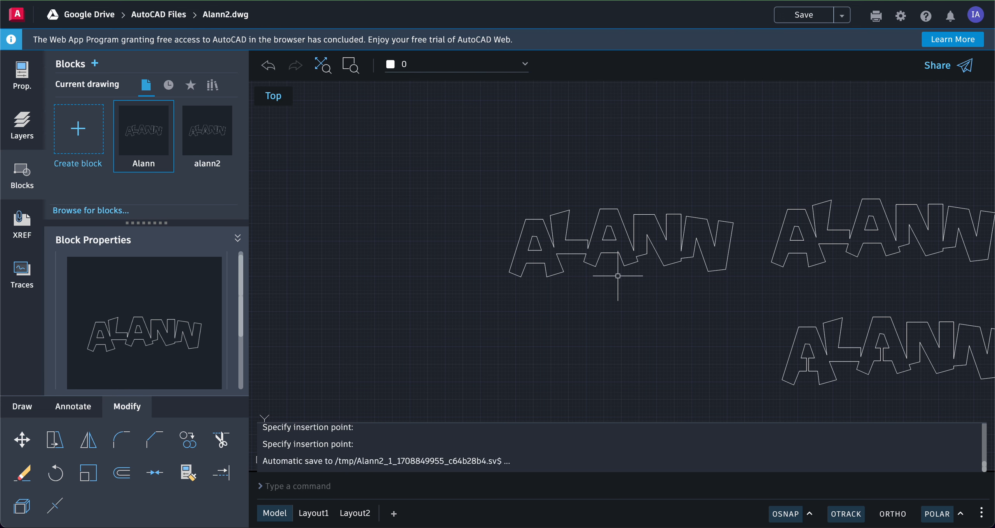
left_click(212, 136)
left_click_drag(212, 136, 635, 379)
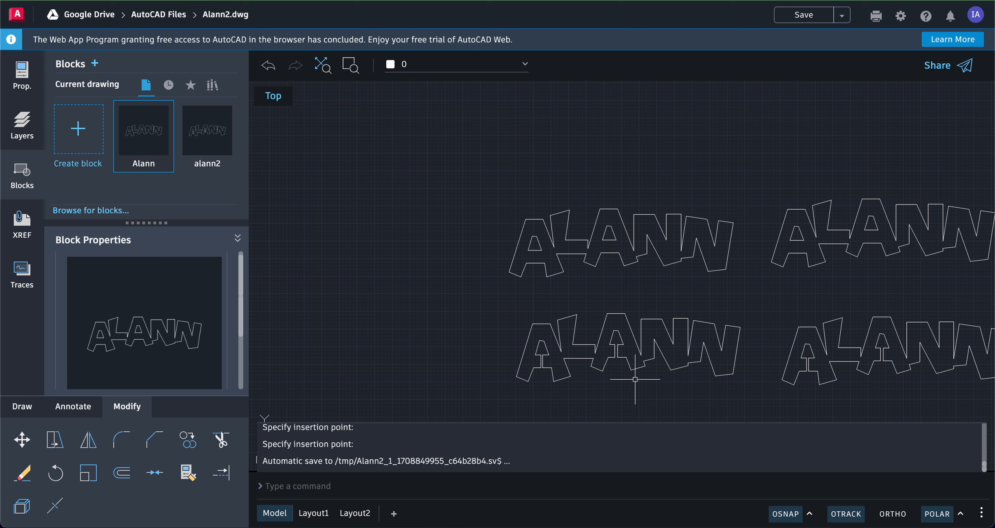
left_click(333, 69)
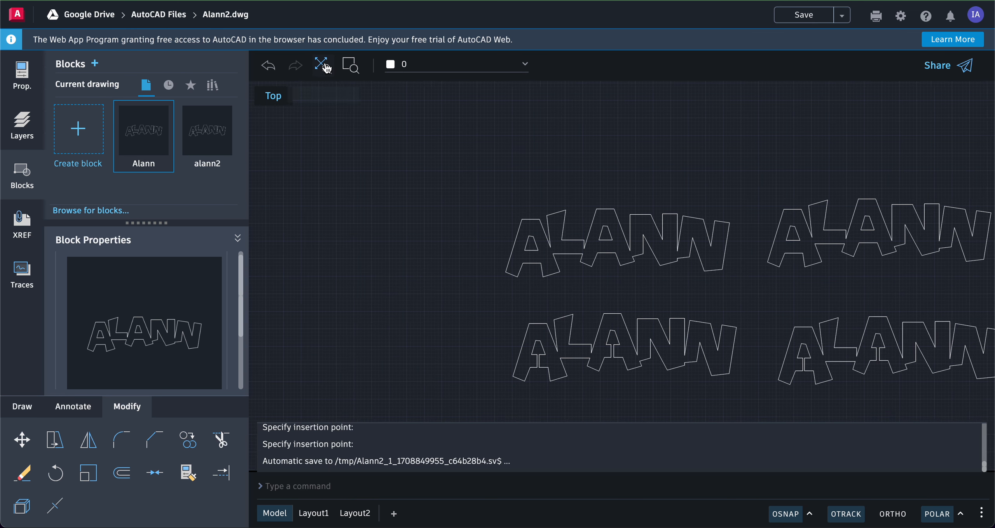